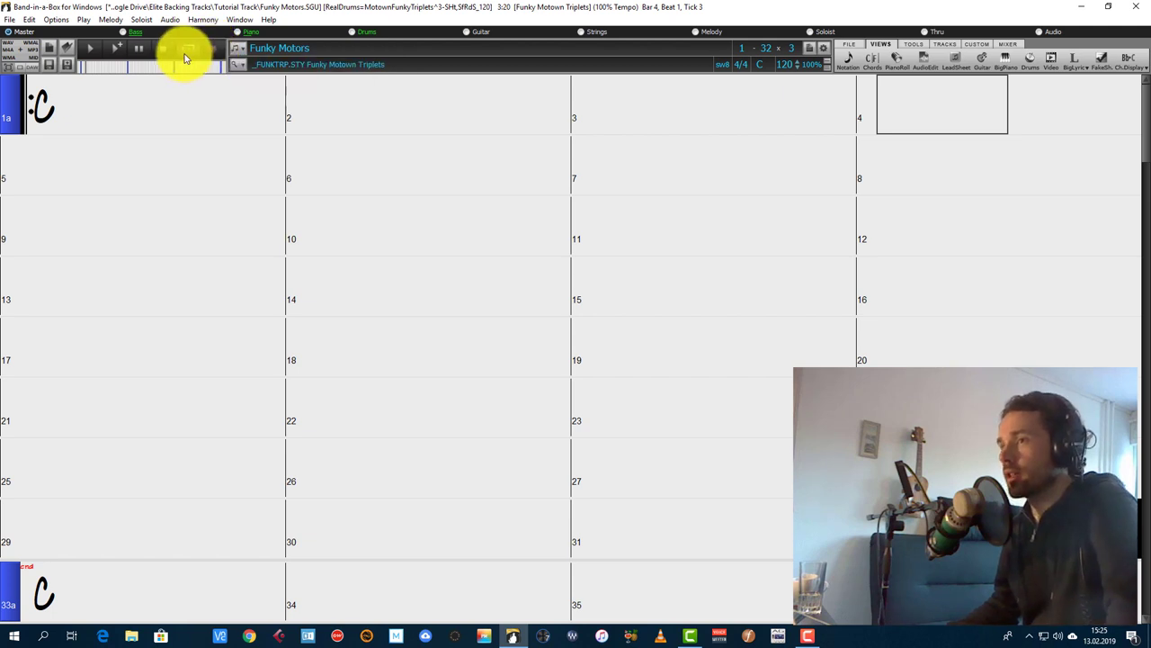
key(space)
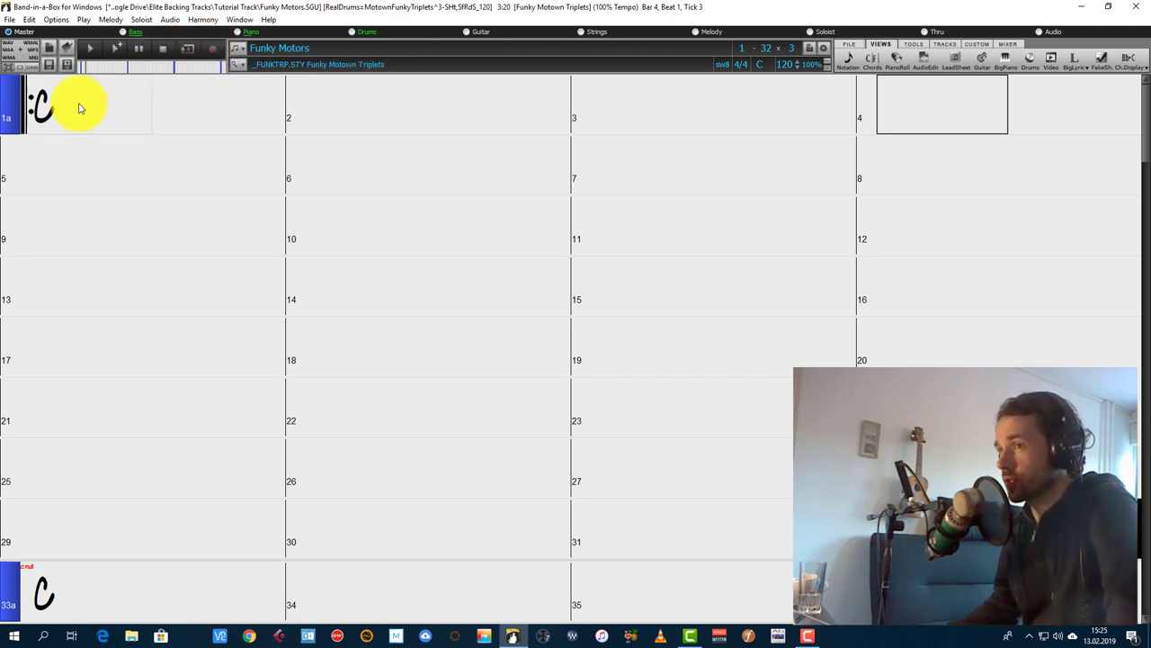
click(115, 54)
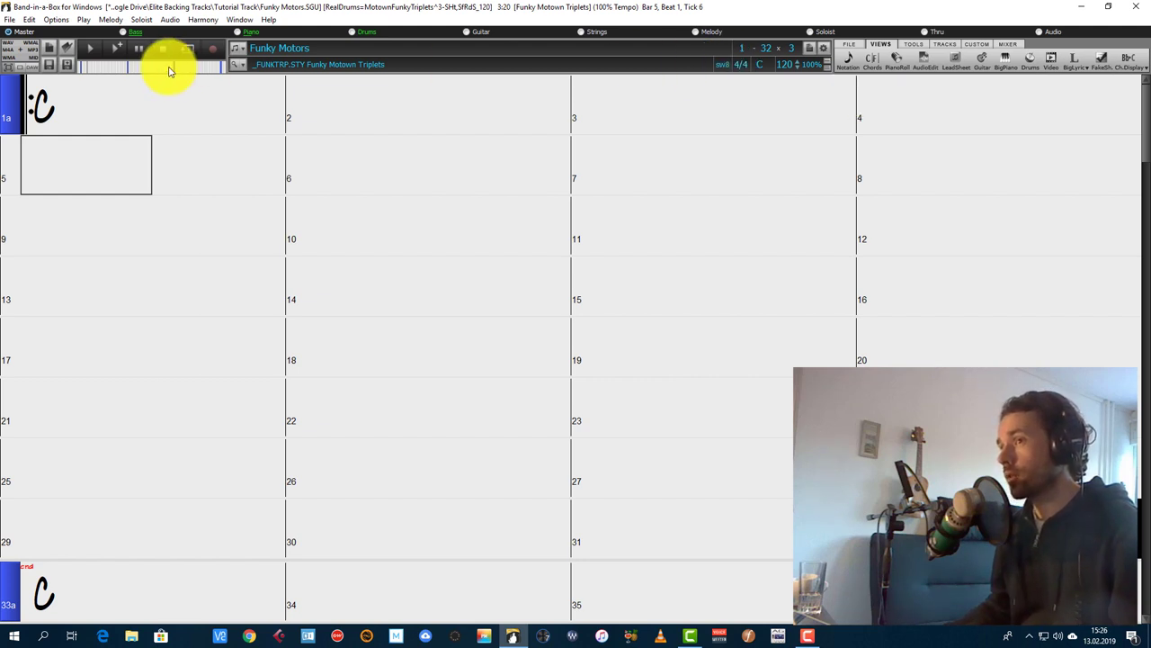
click(107, 101)
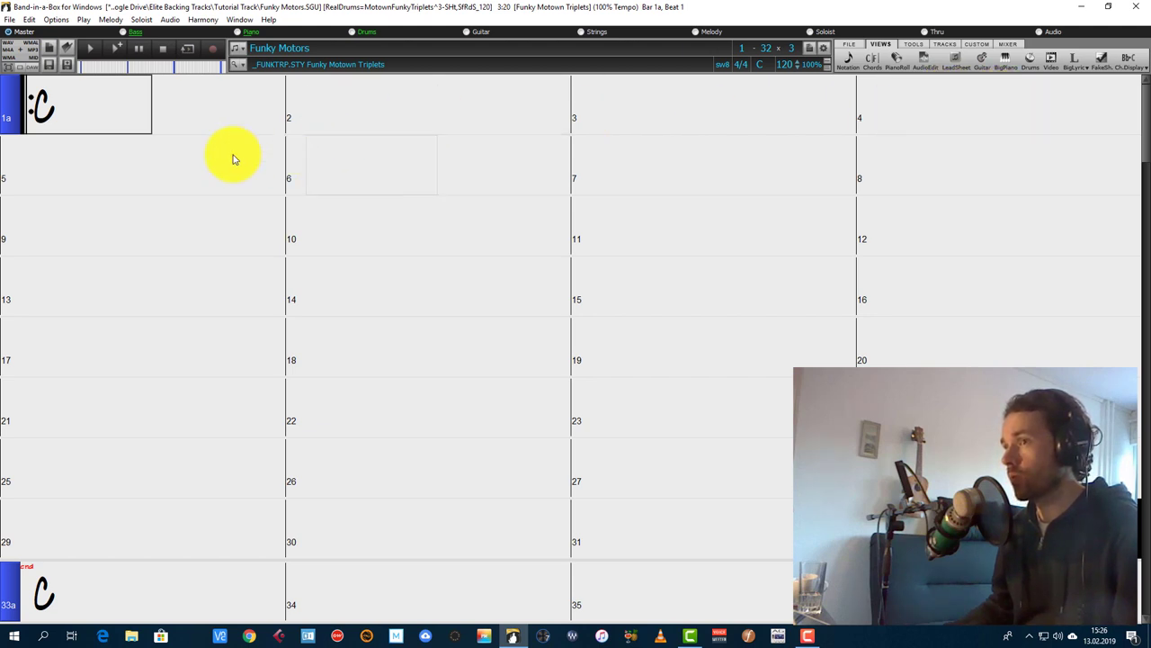
Step: Enter an F7 chord in bar 5 of the Funky Motors chart
click(73, 160)
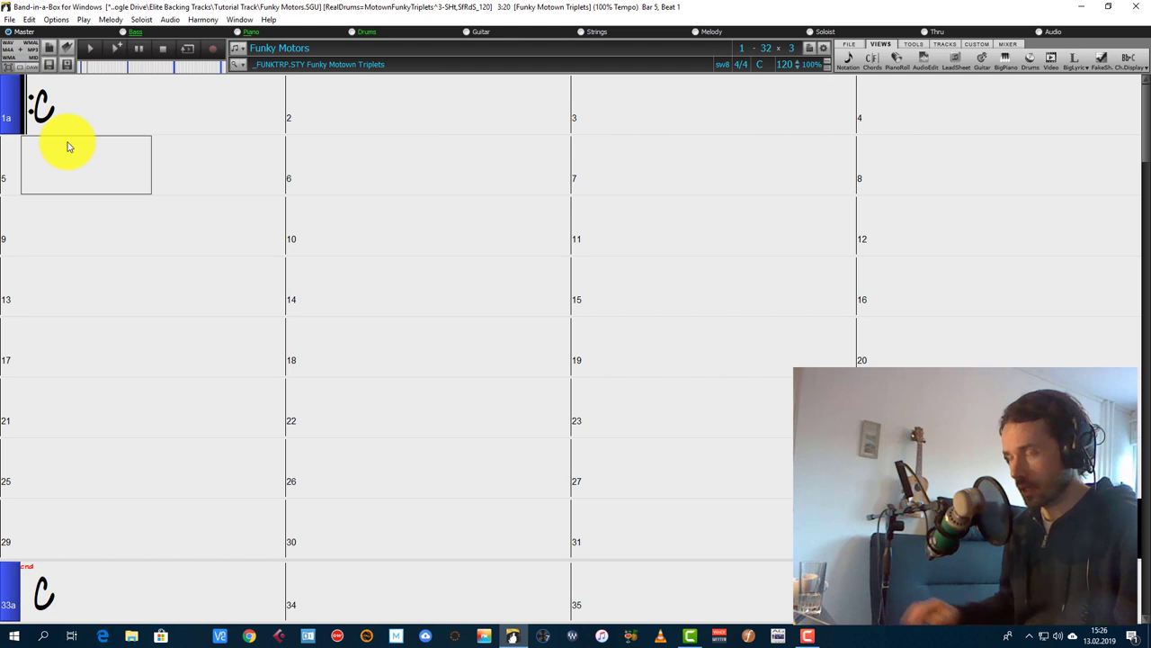
text(F7)
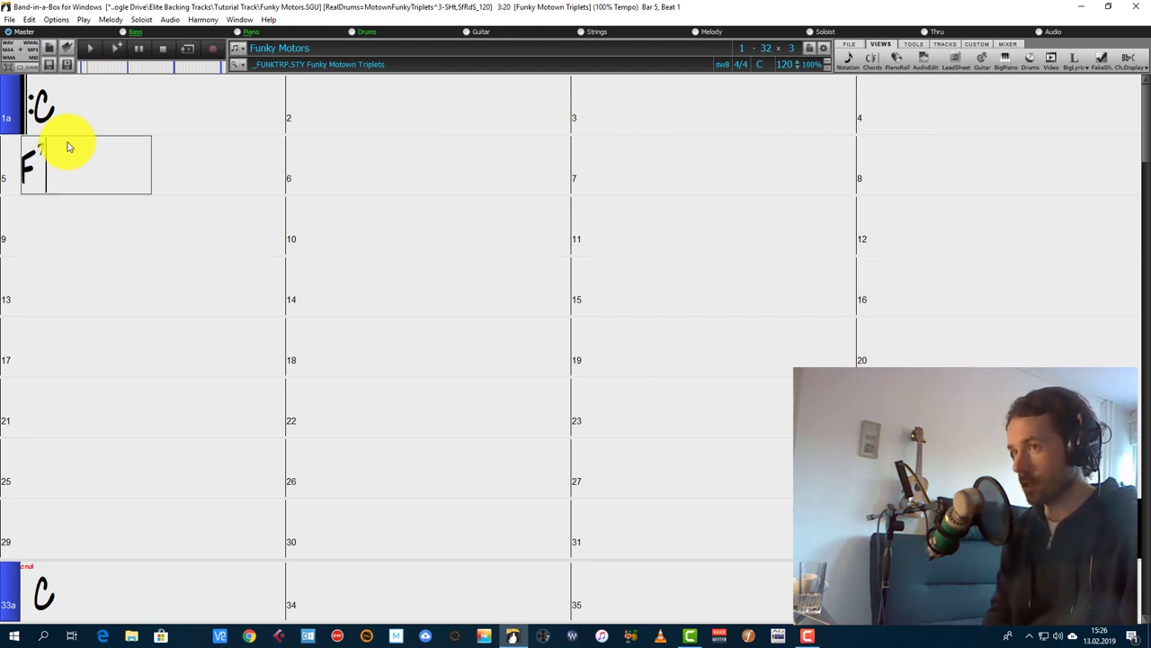
key(Return)
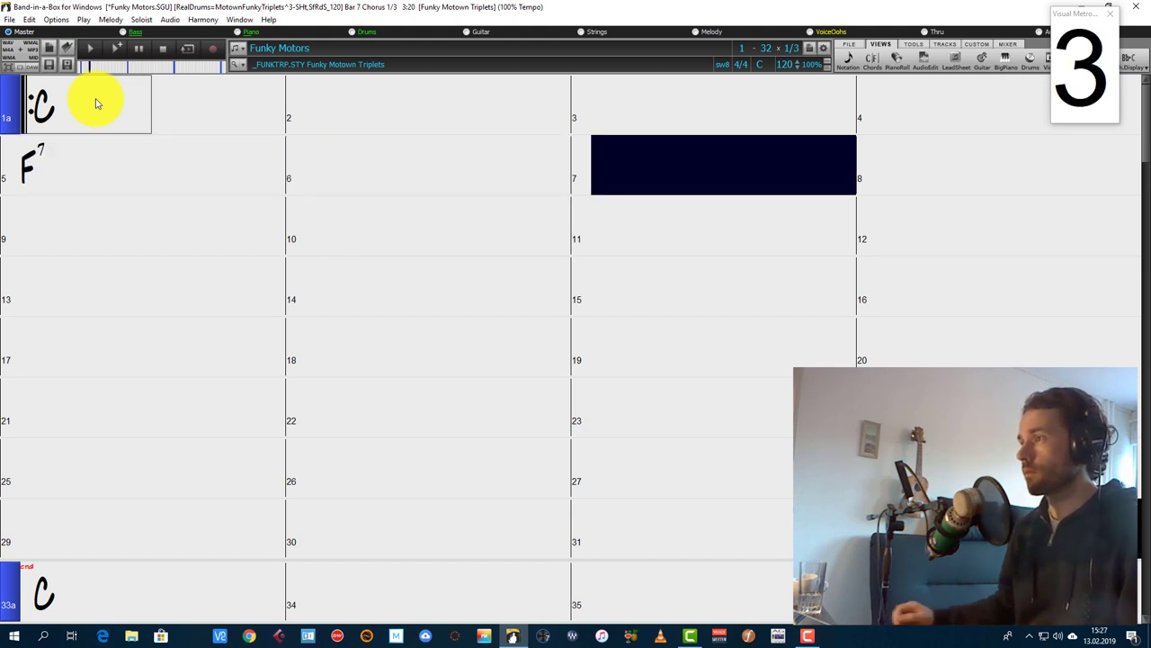
Step: Stop playback, change bar 1's C chord to C7, then play the song and stop it
click(166, 49)
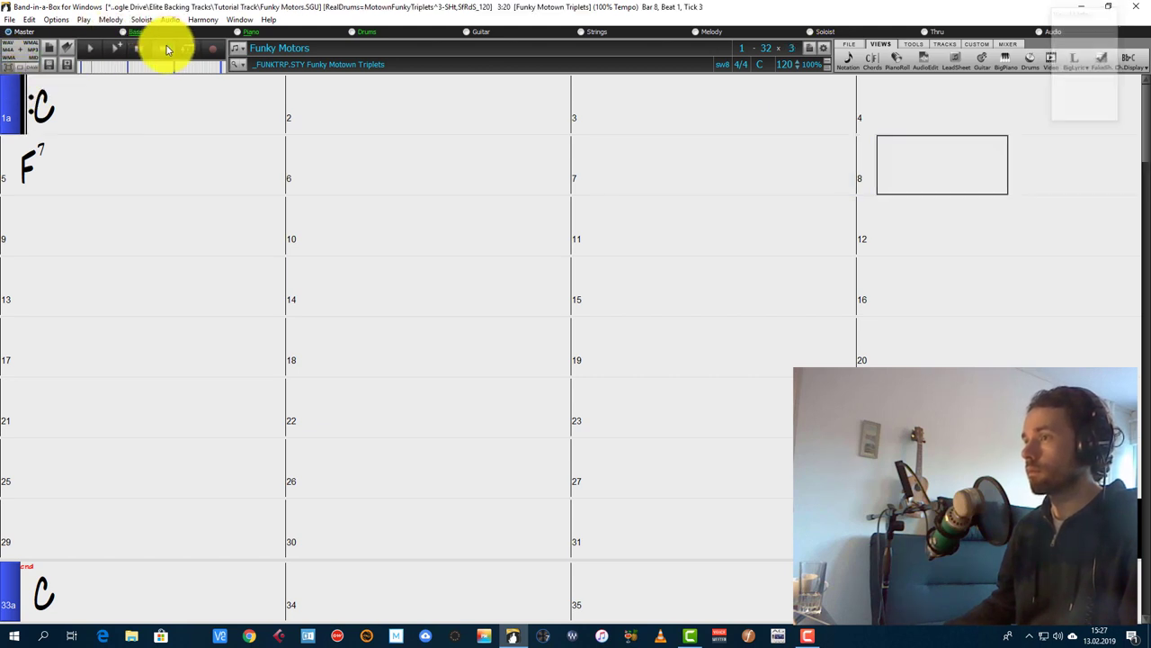
click(72, 113)
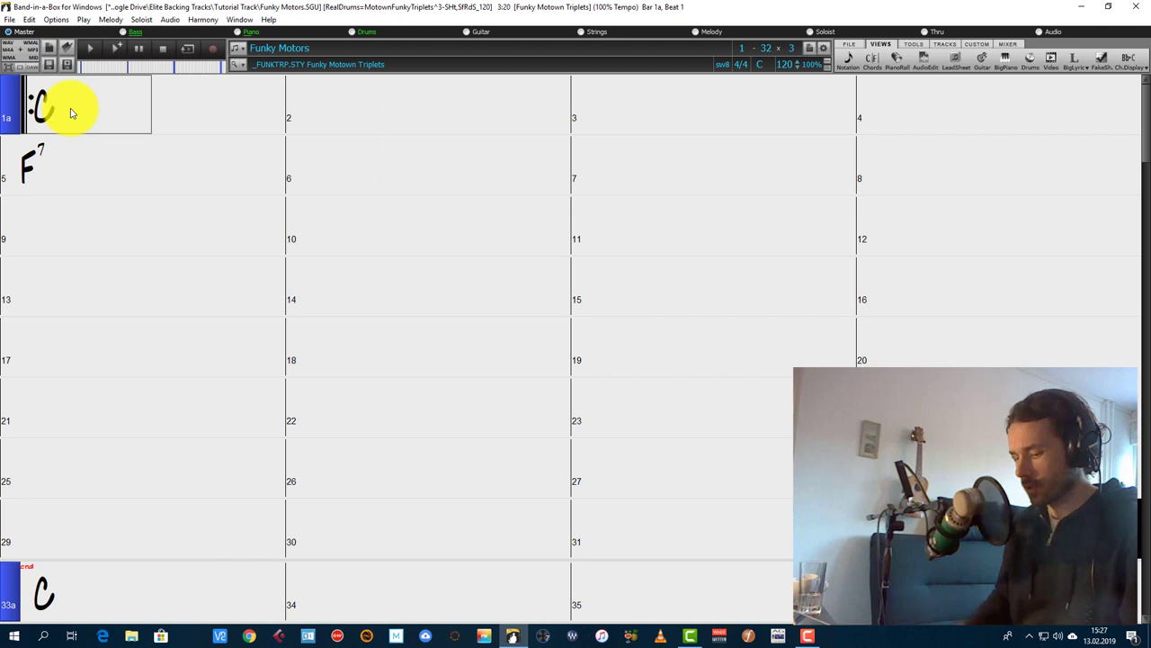
text(7)
key(Return)
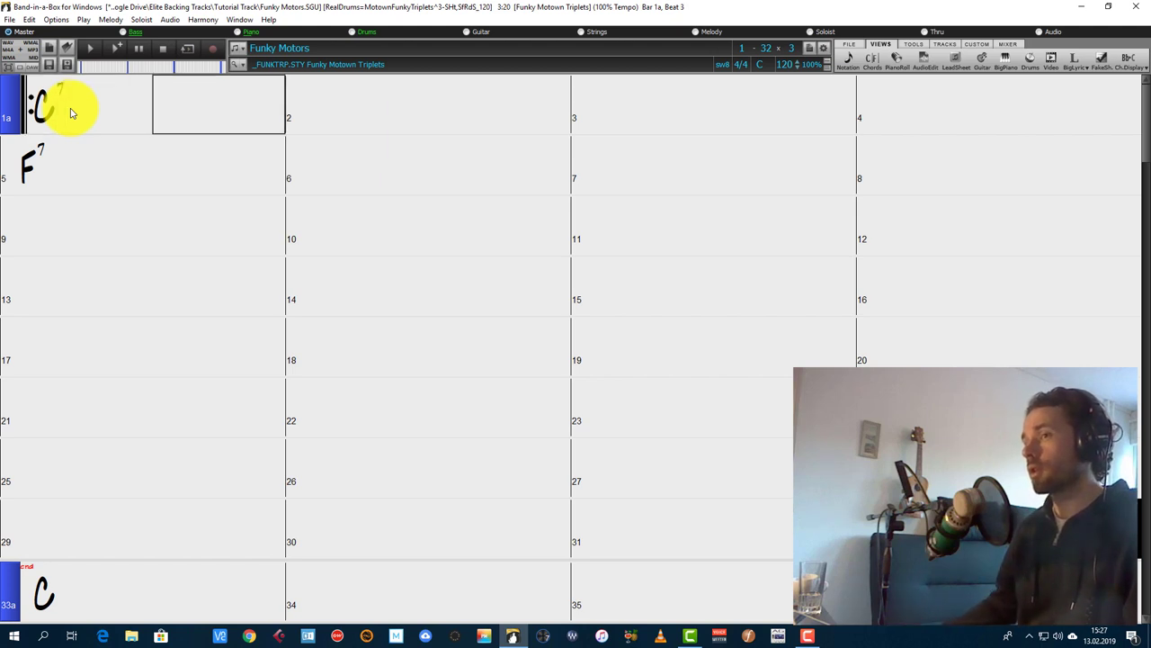
key(space)
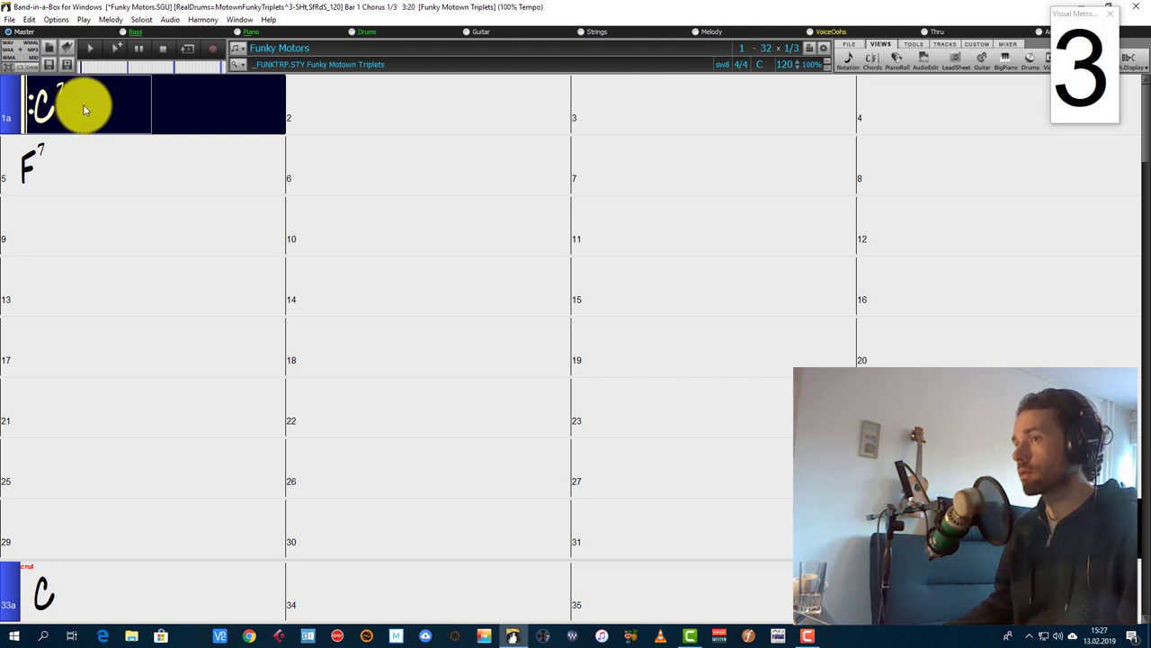
click(163, 51)
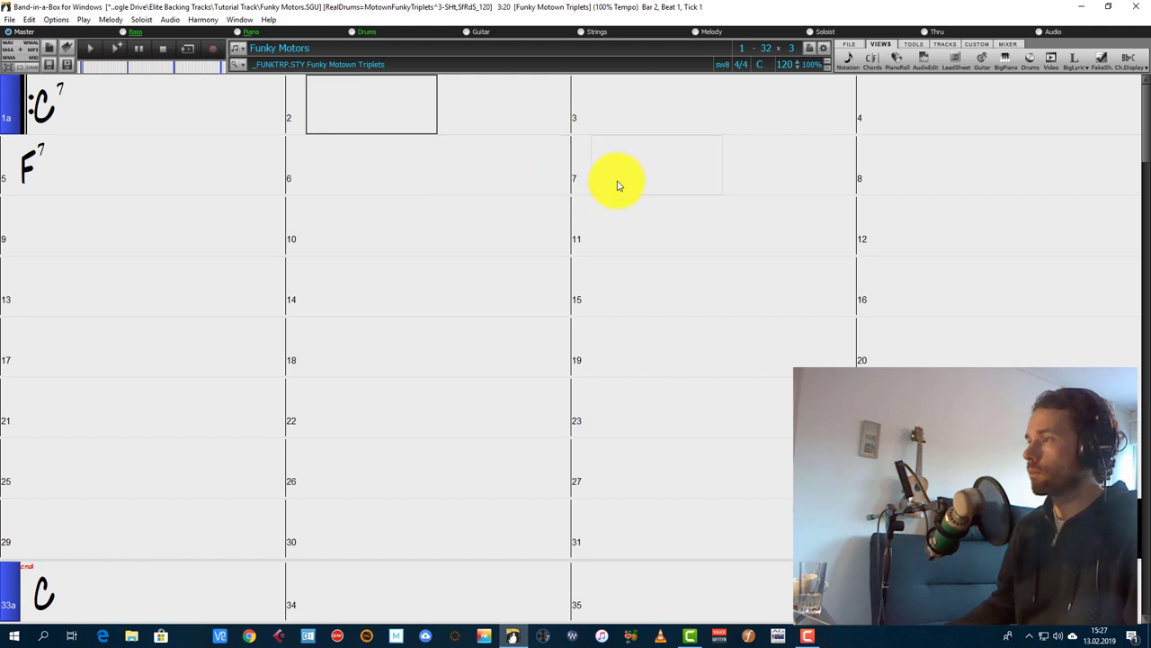
Step: Enter C7 in bar 9 and A7 in bar 11
click(52, 223)
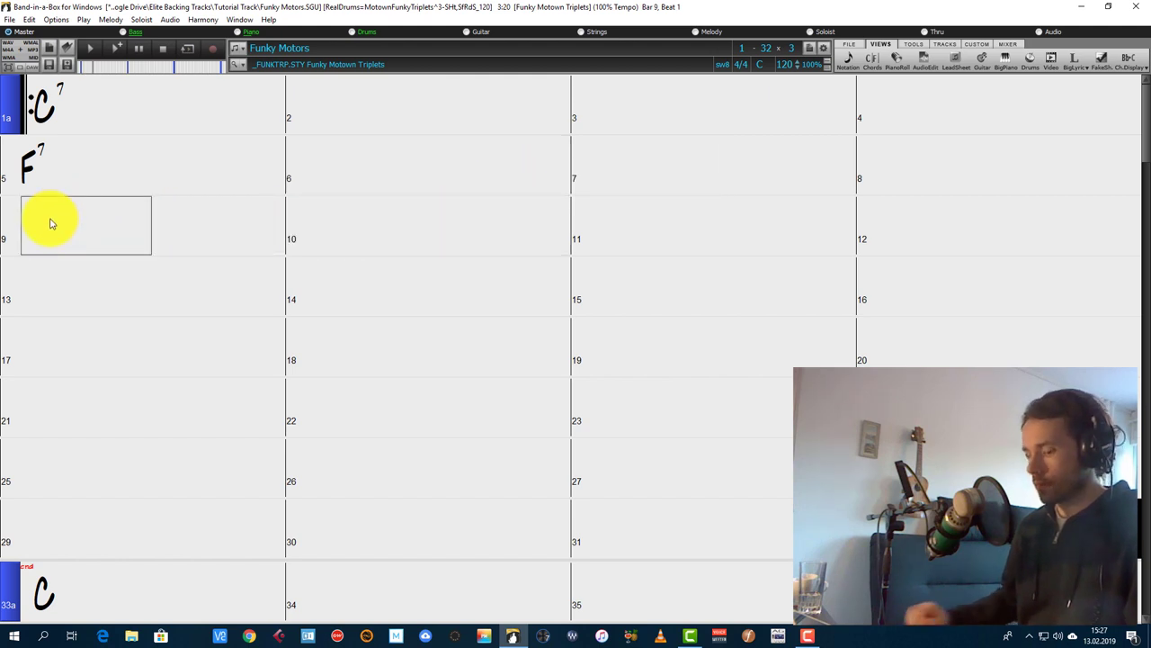
text(C7)
key(Return)
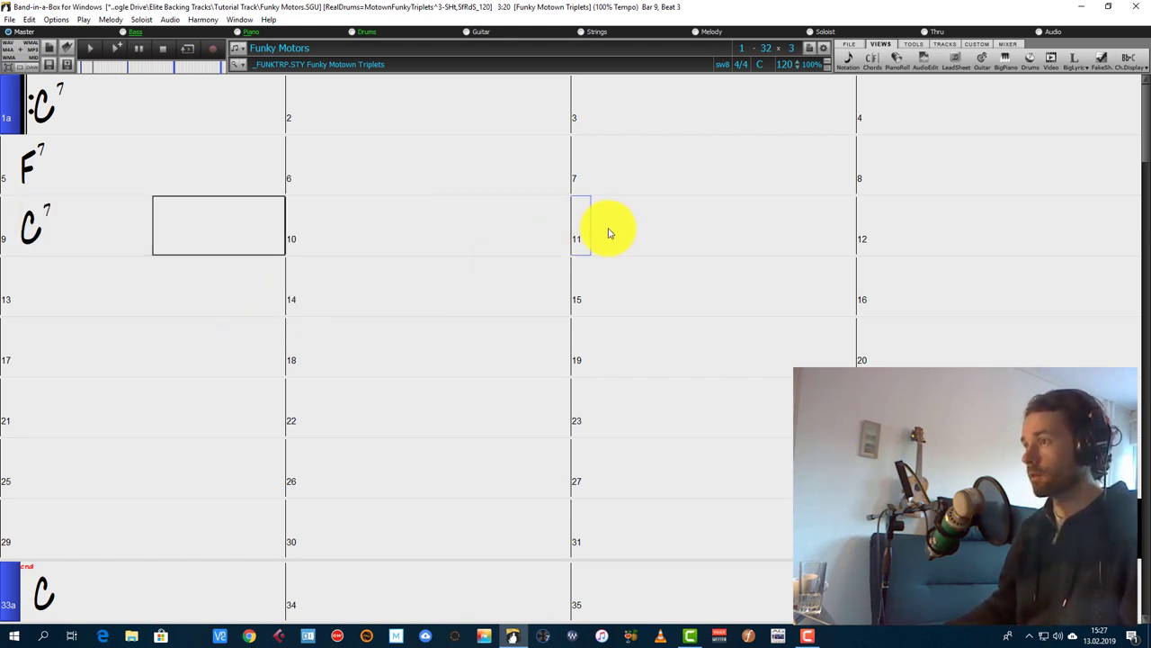
click(637, 233)
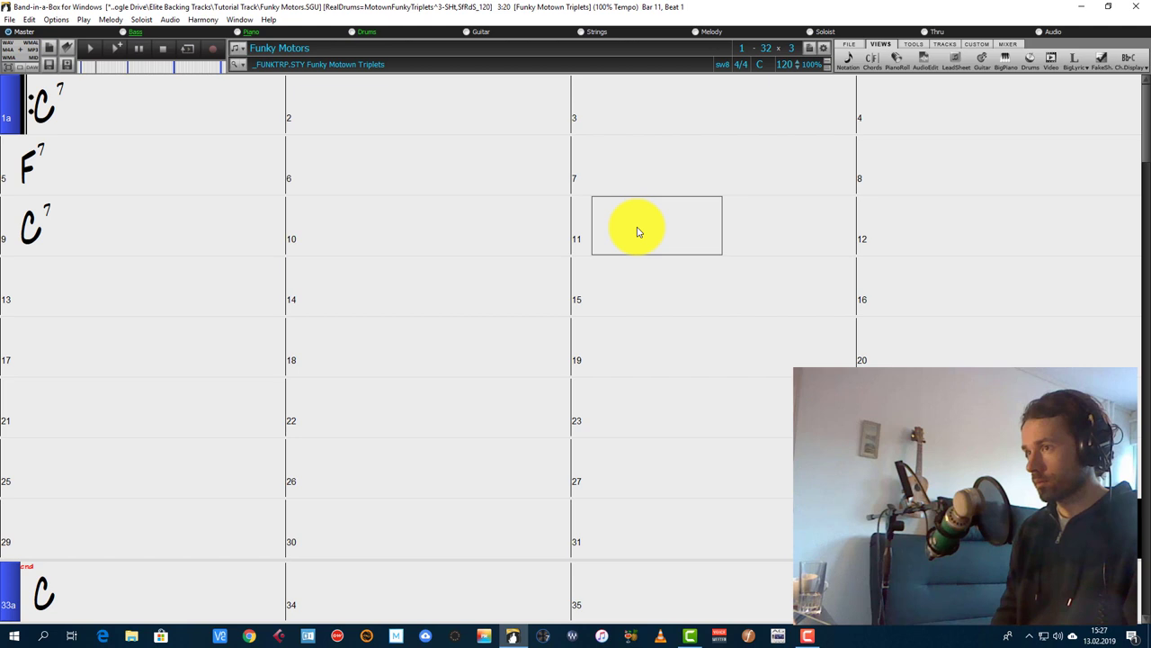
text(a)
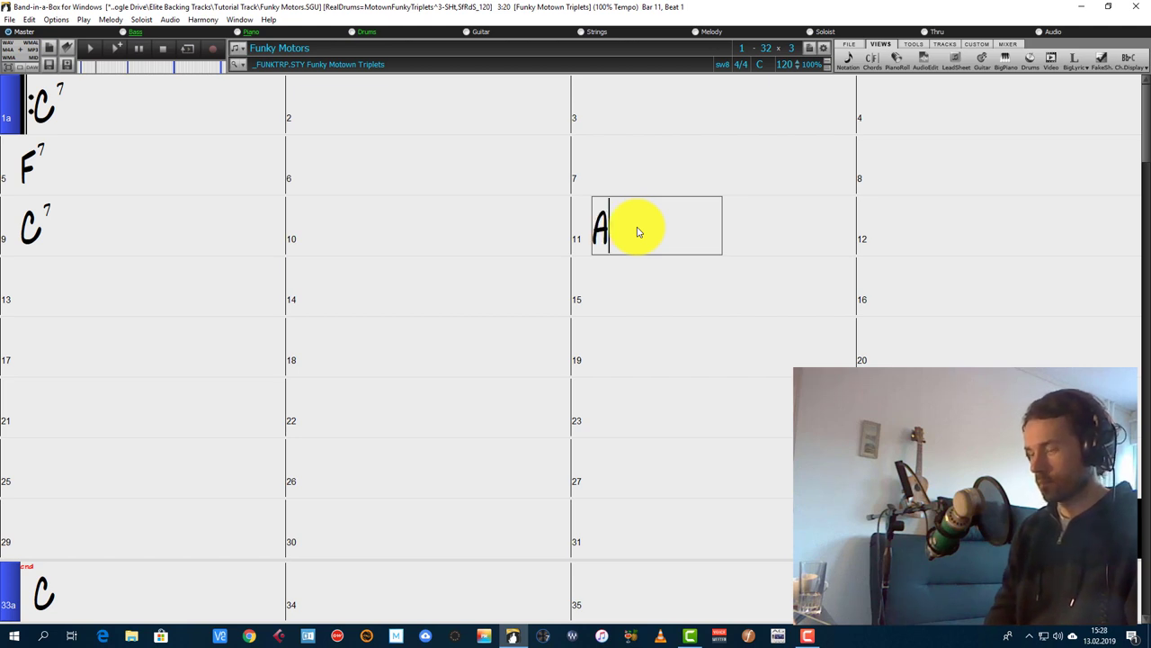
text(7)
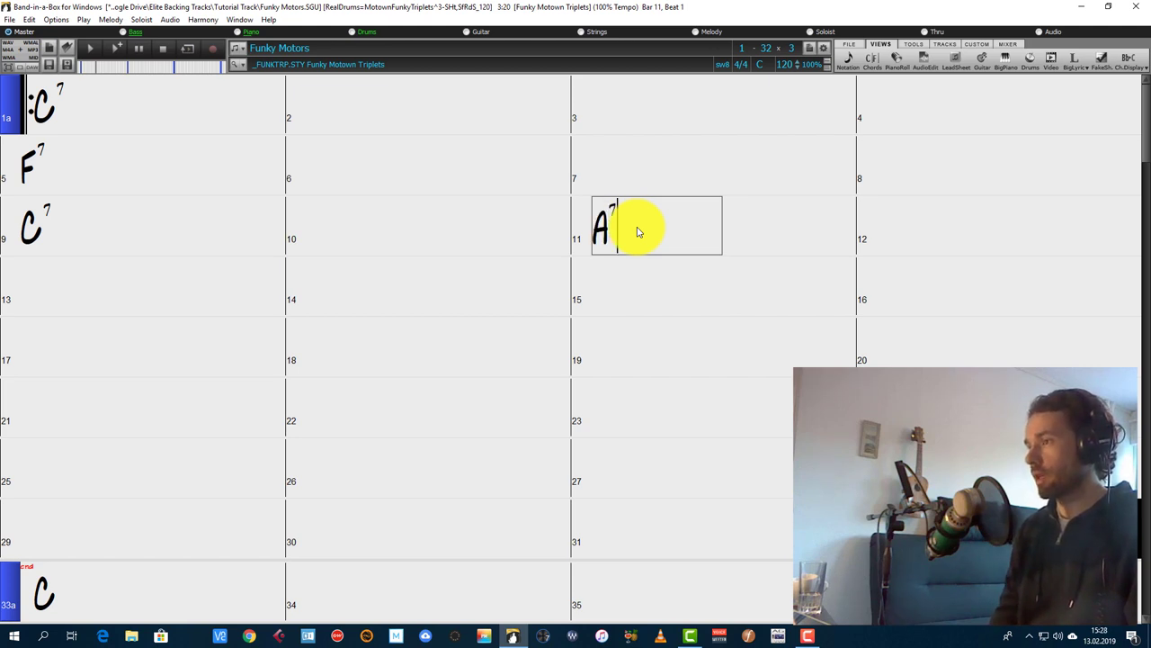
key(Return)
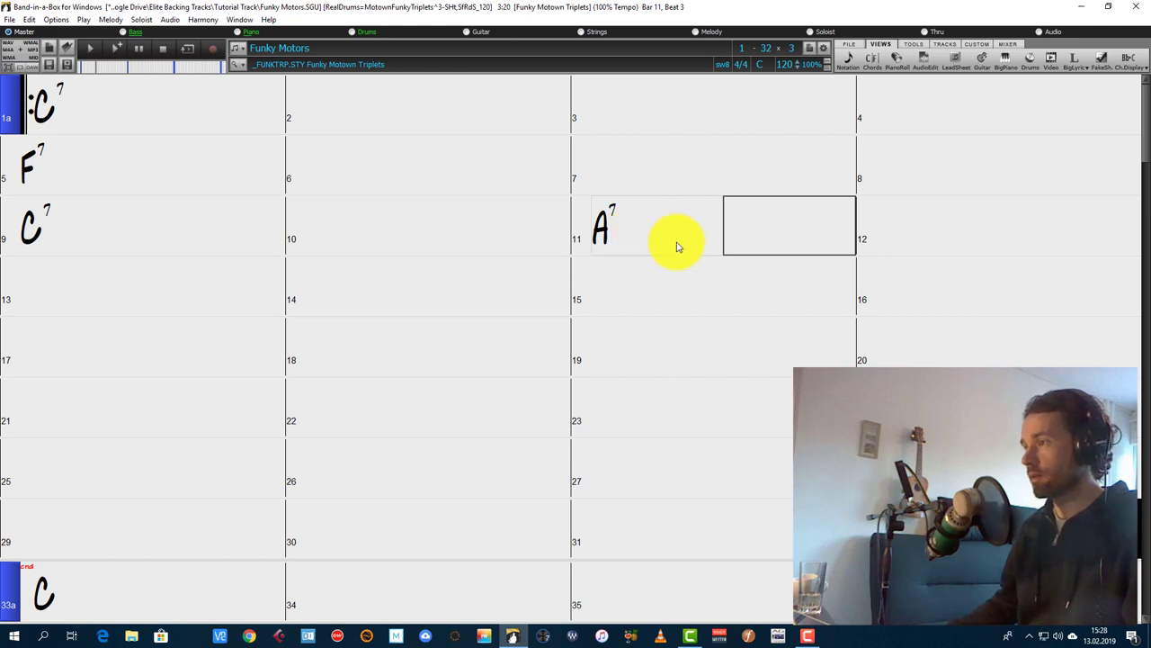
Step: Enter Dm7 in bar 13 and G7 in bar 15
click(87, 299)
text(Dm7)
key(Return)
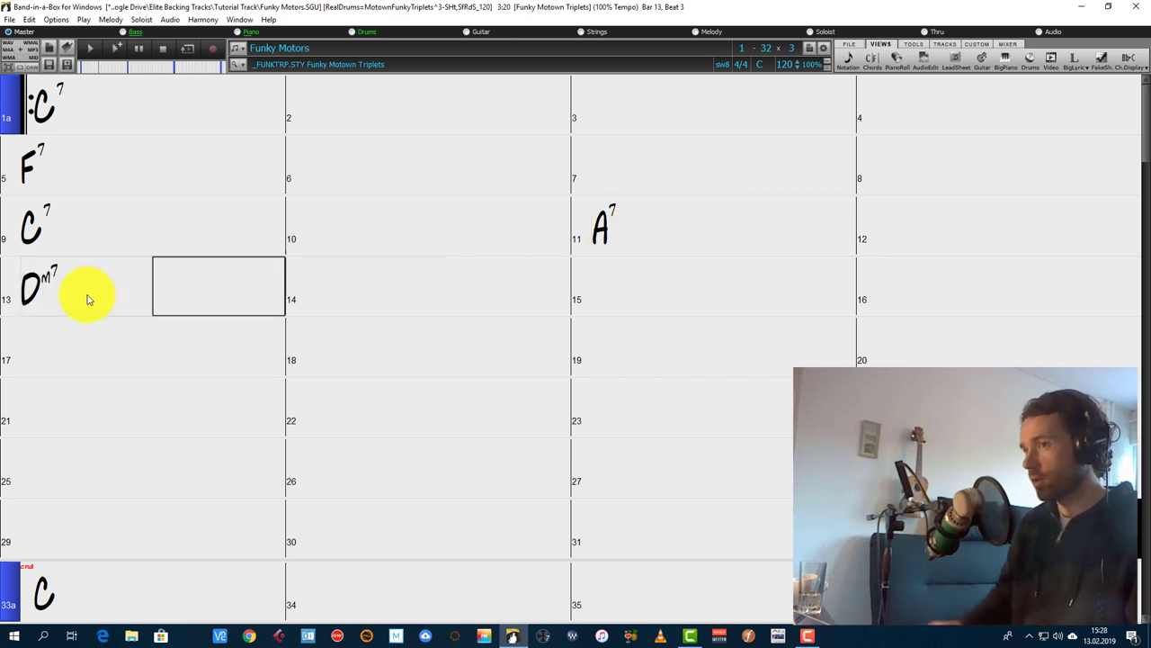
click(630, 291)
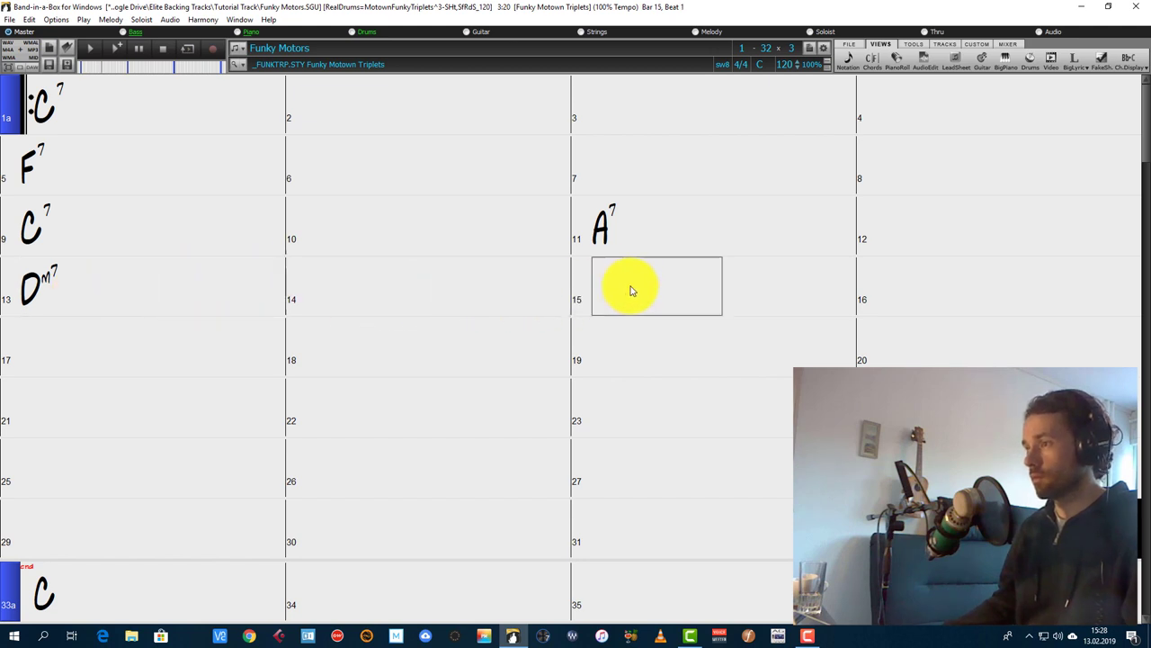
text(C7)
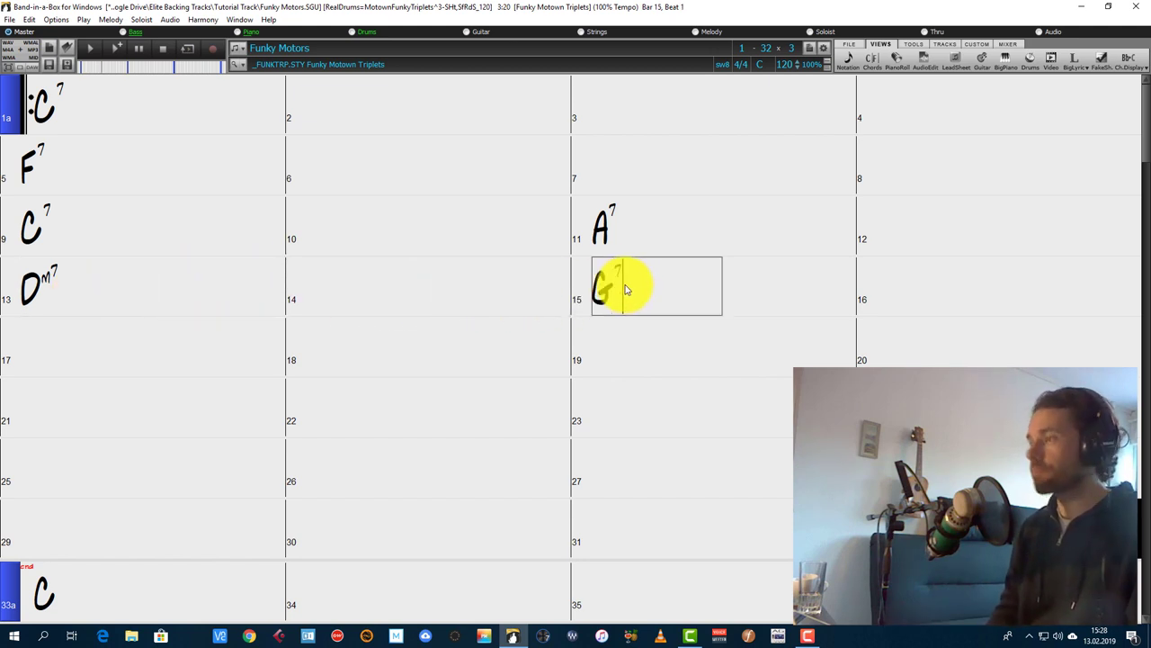
key(Return)
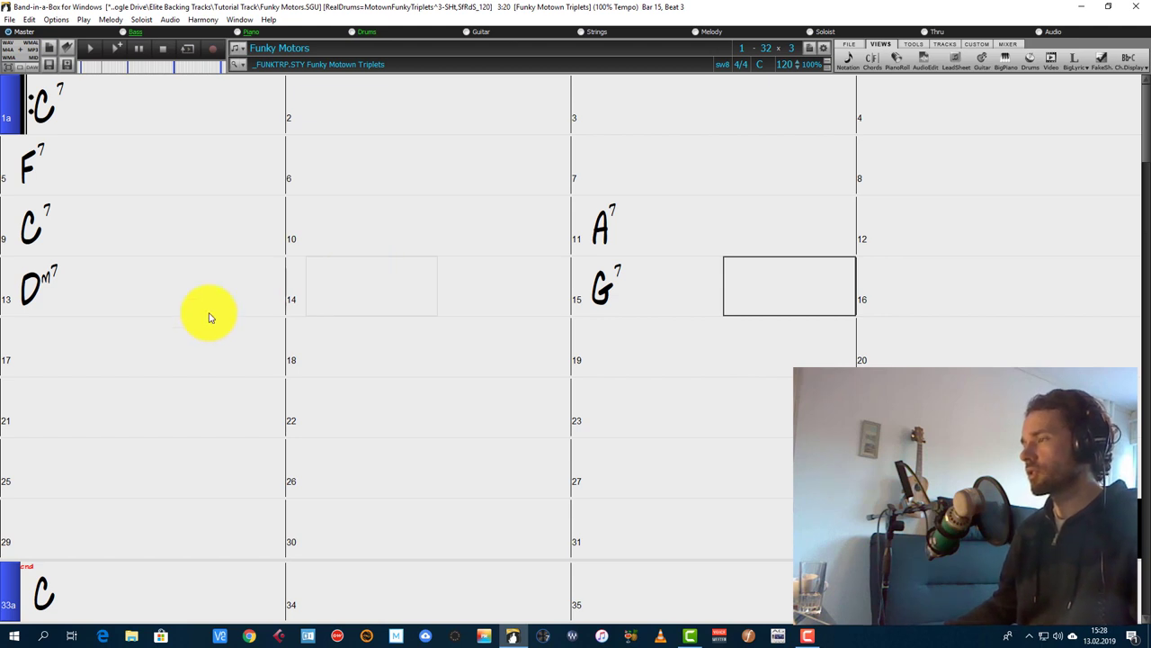
Step: Mark bar 17 as the start of section b and select that bar for chord entry
click(12, 333)
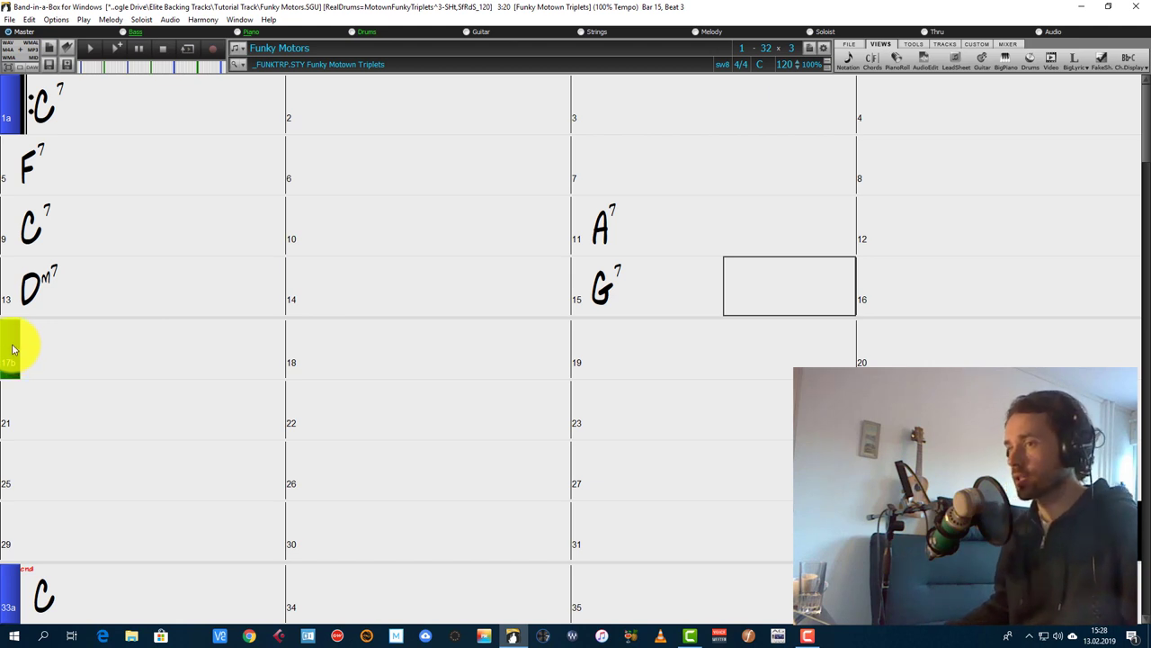
click(70, 356)
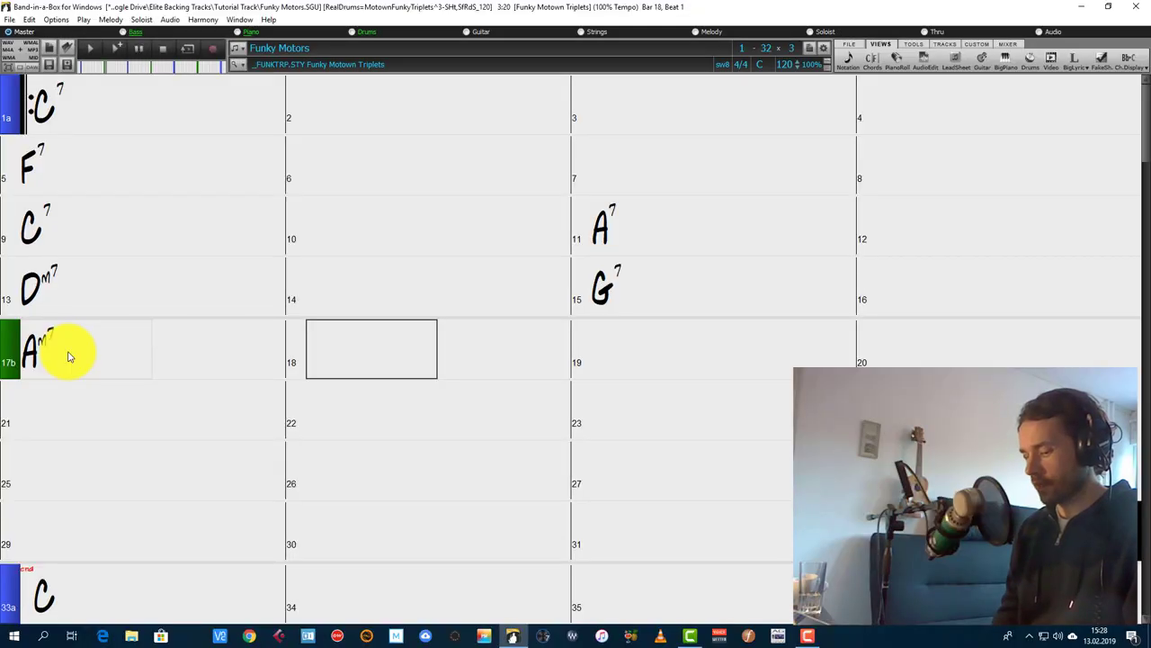
Step: Enter Em7 in bar 18, Am7 in bar 19 and Dm7 in bar 20
text(Em7)
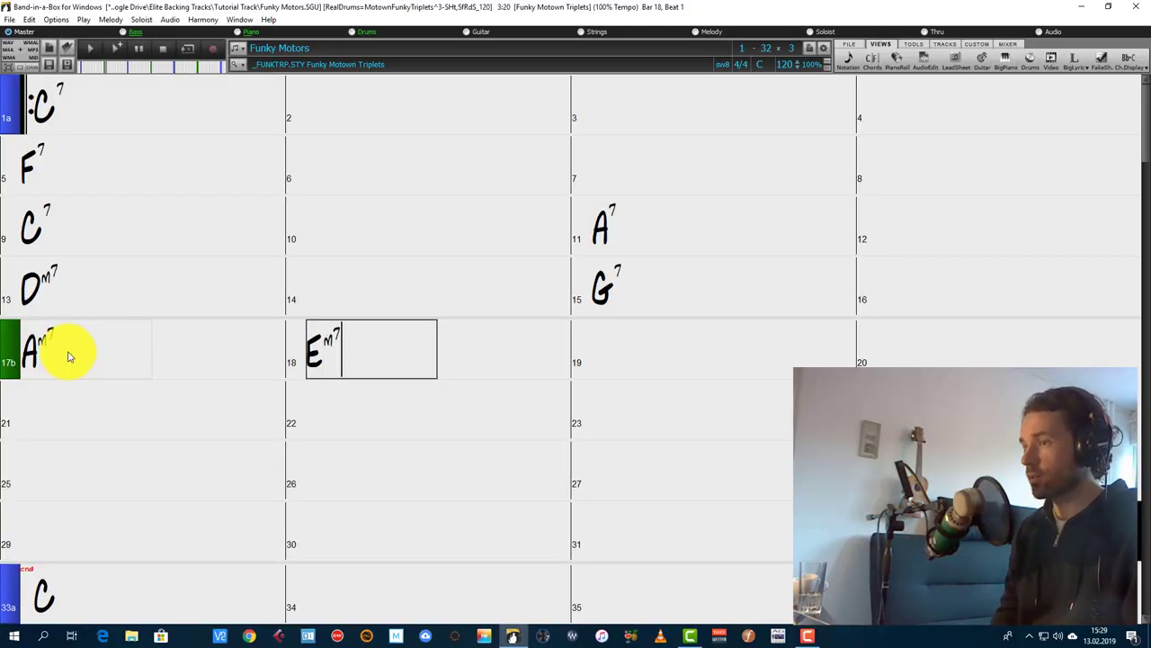
key(Return)
key(Return)
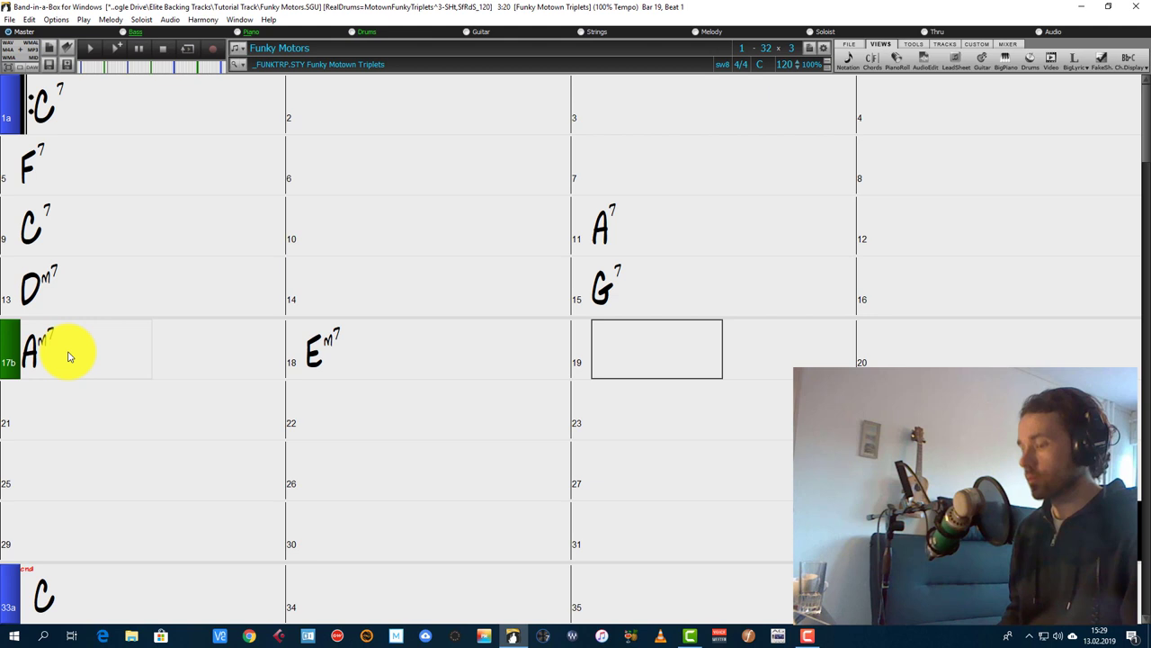
text(Am7)
key(Return)
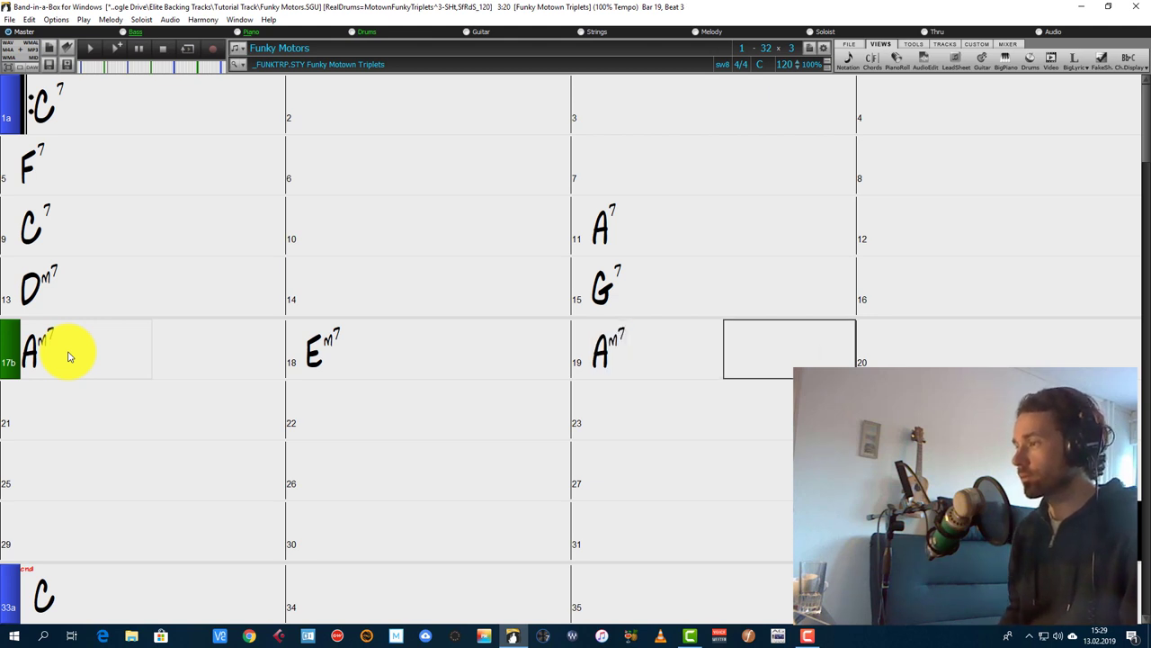
key(Return)
text(D)
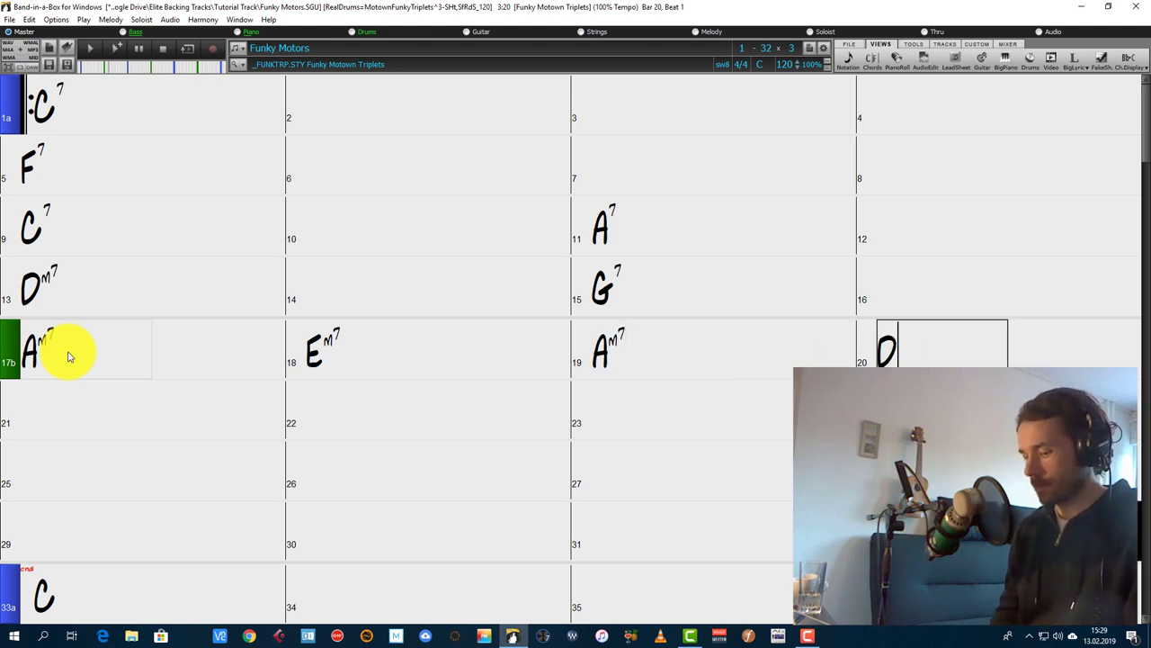
text(m7)
key(Return)
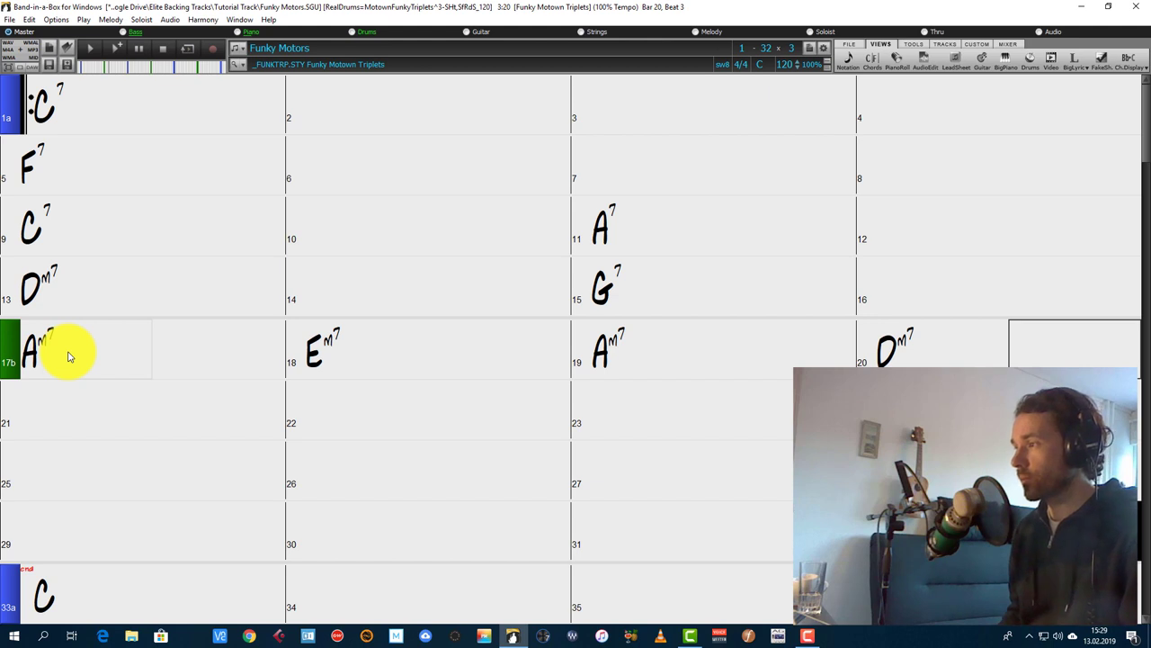
key(Return)
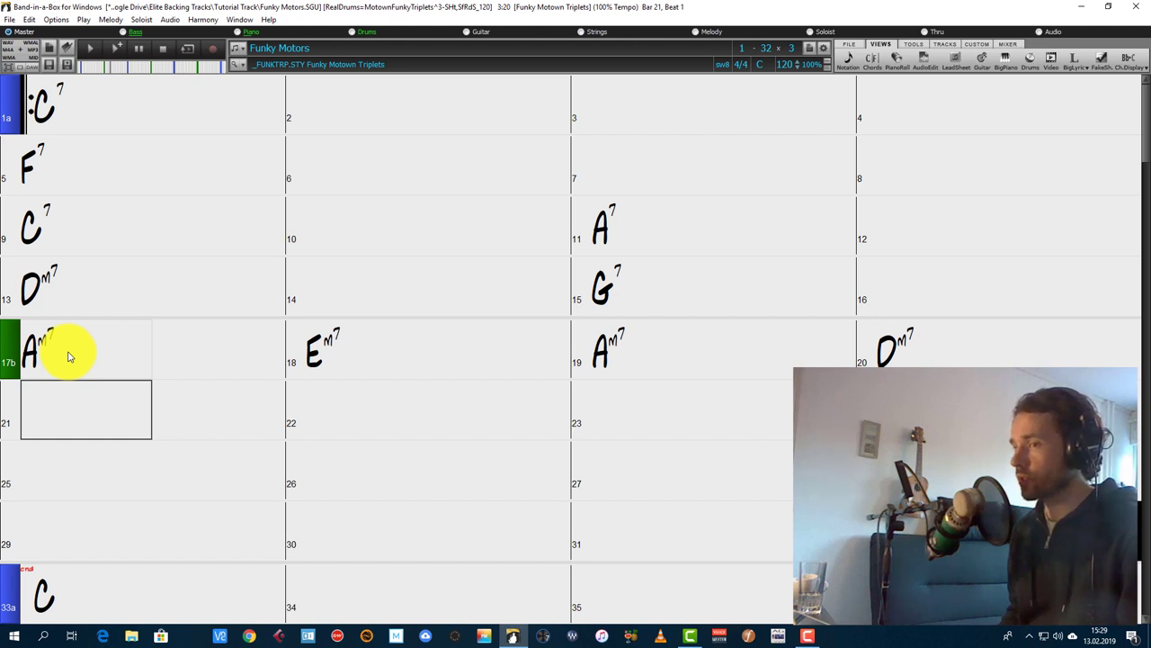
Step: Enter G7 in bar 22, then Em7 on bar 23 beat 1 and A7 on beat 3
key(Right)
key(Right)
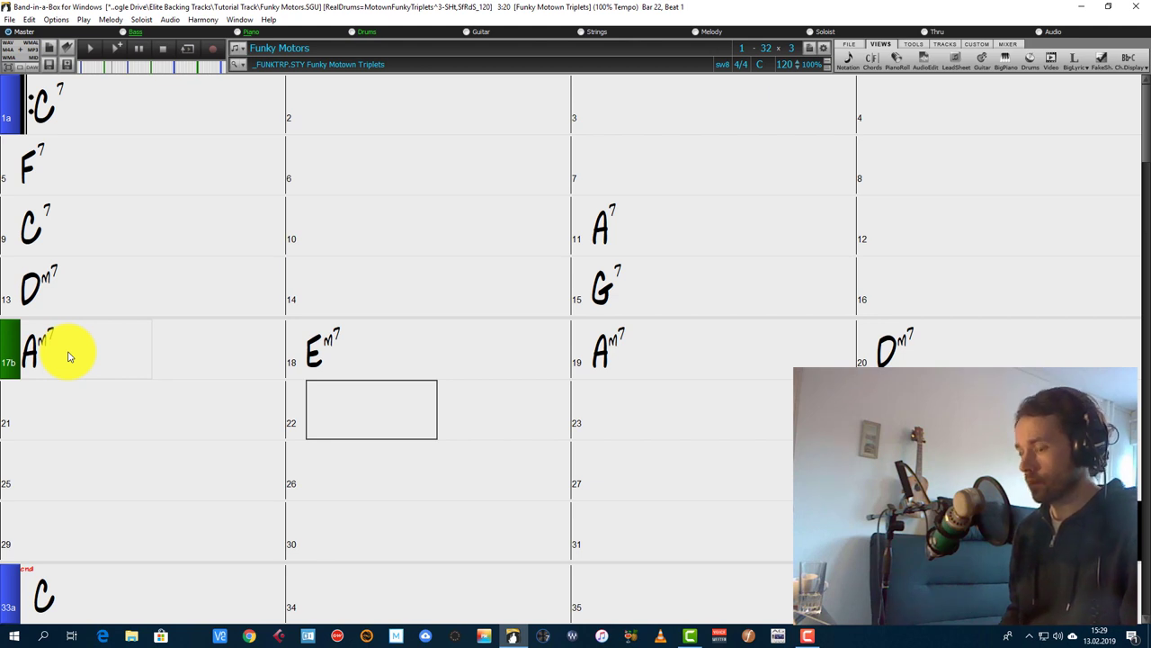
text(G7)
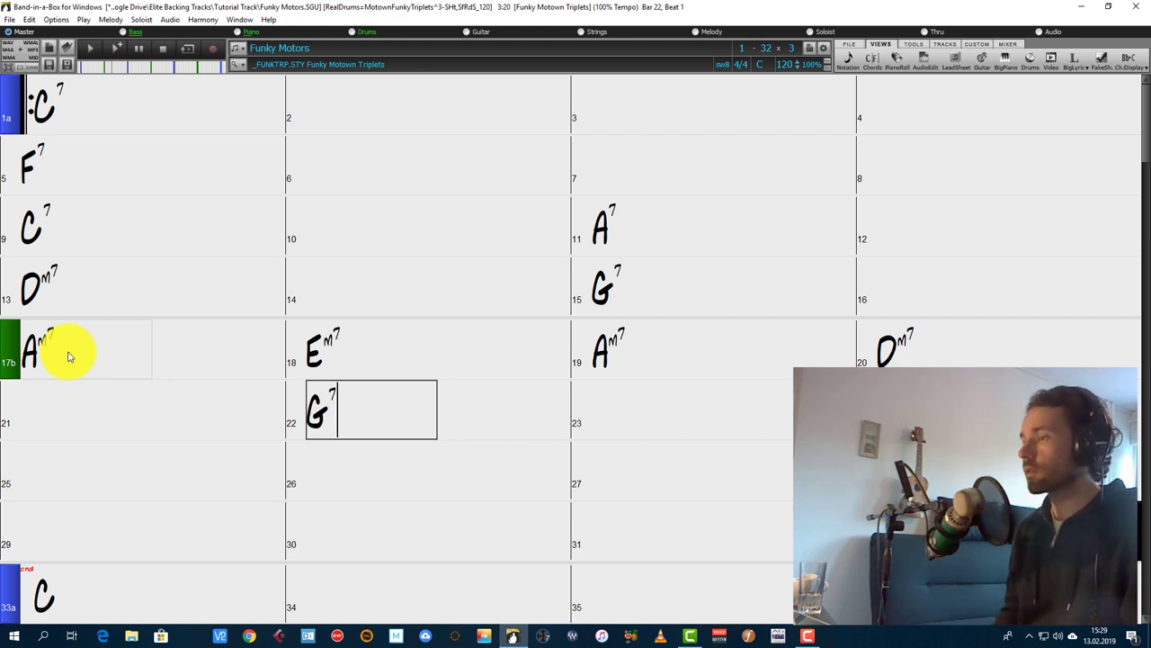
key(Return)
key(Right)
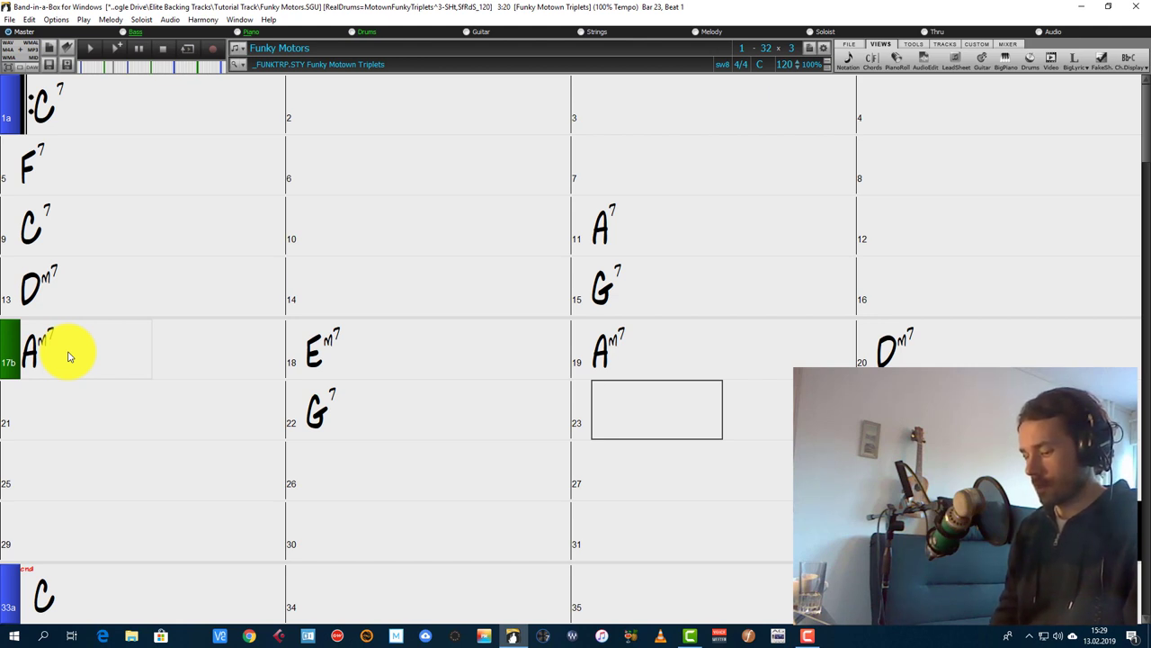
text(Em7)
key(Return)
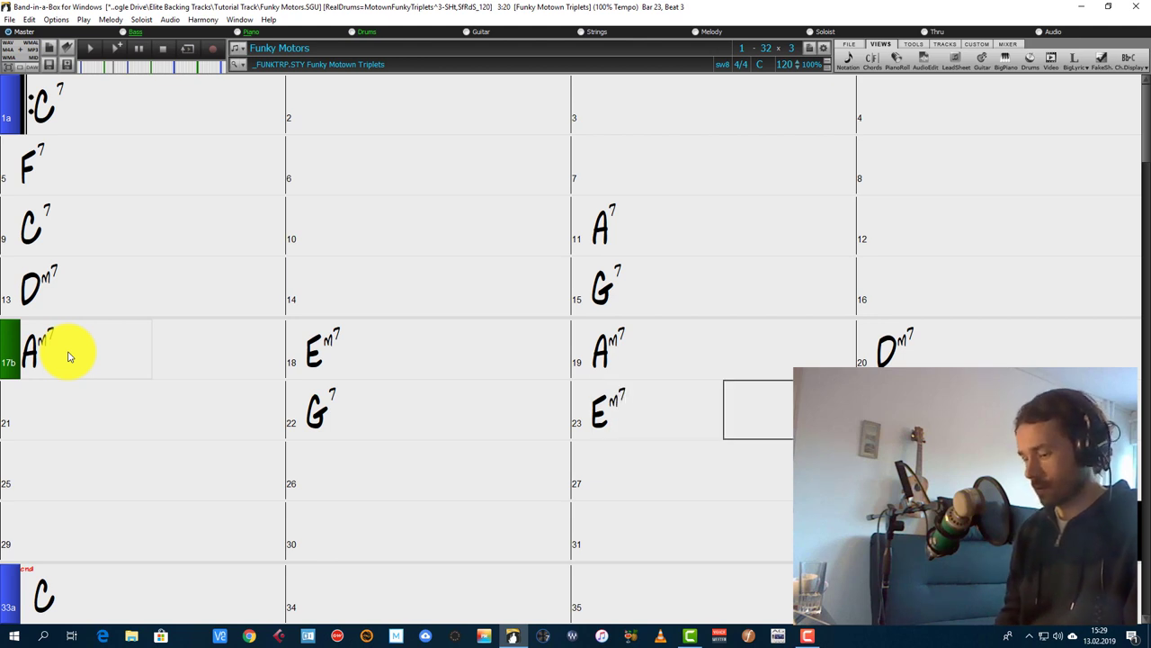
text(A7)
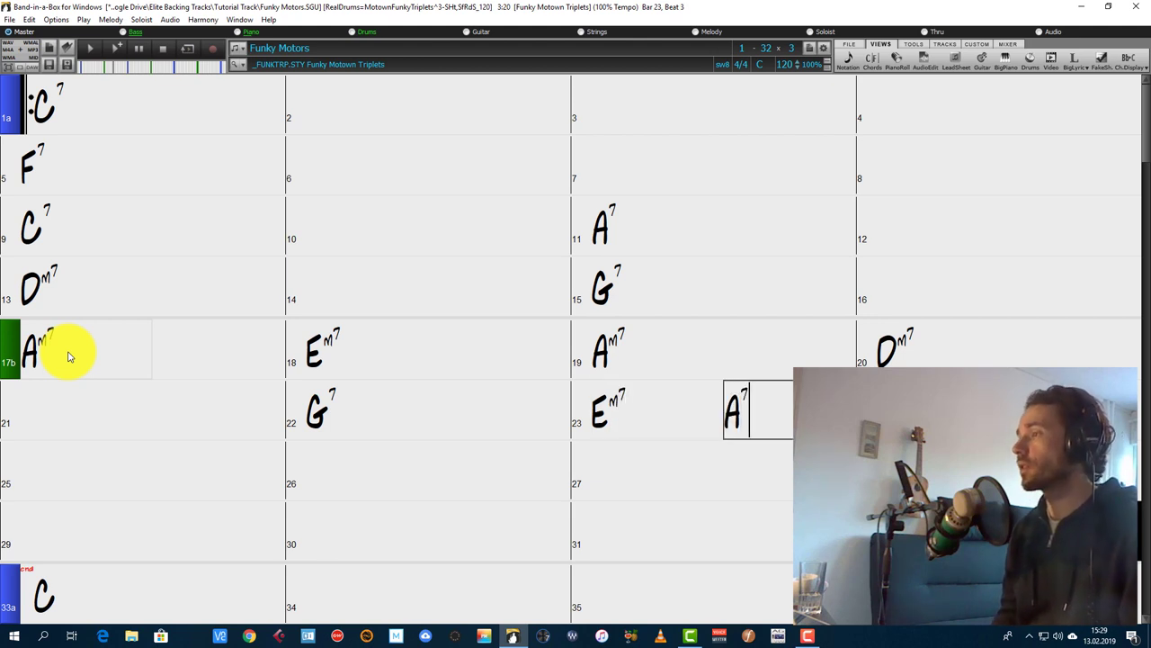
key(Return)
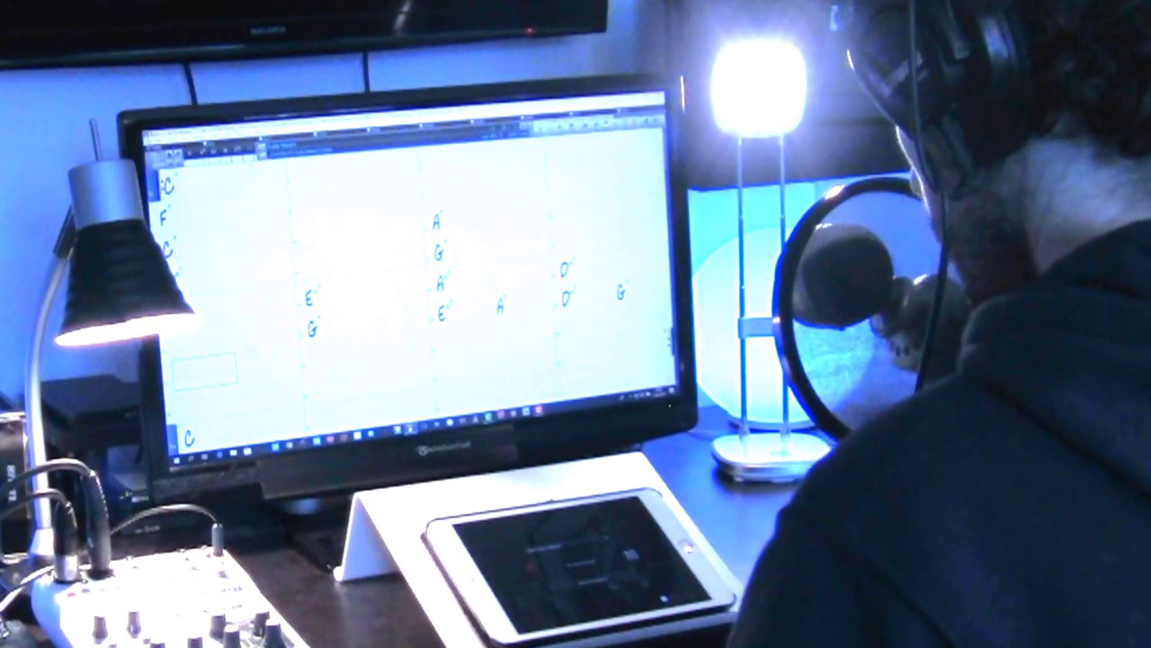
Step: Enter C7 in bar 25 and F7 in bar 29
text(C7)
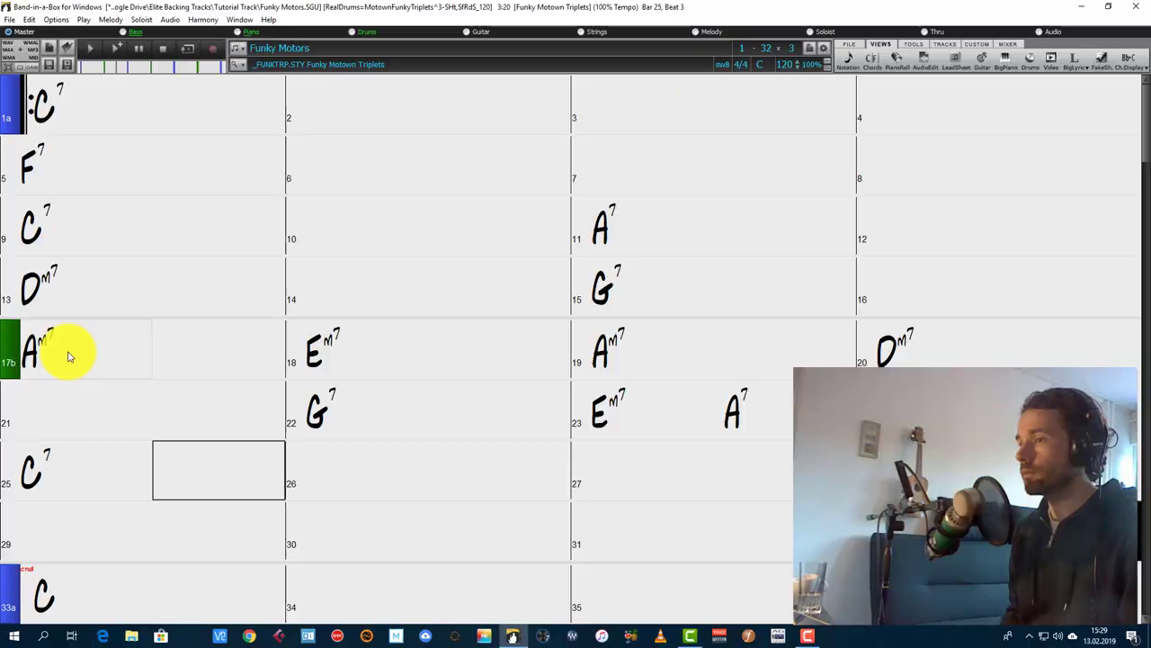
key(Right)
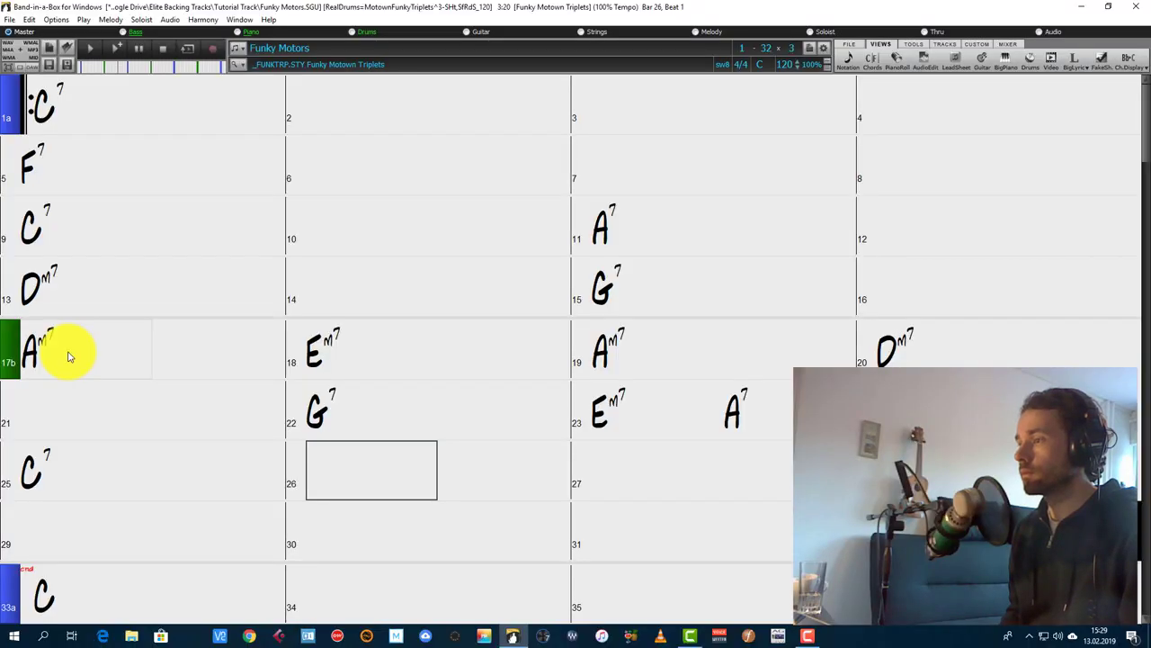
key(Right)
key(Right)
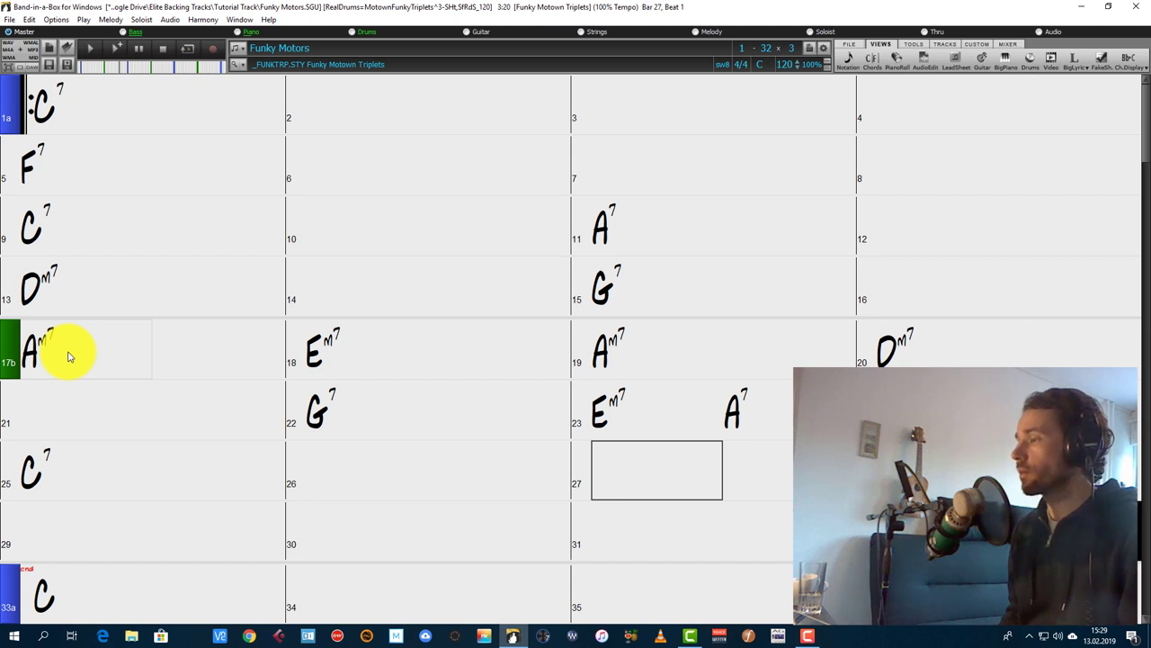
key(Right)
key(Right)
key(Right)
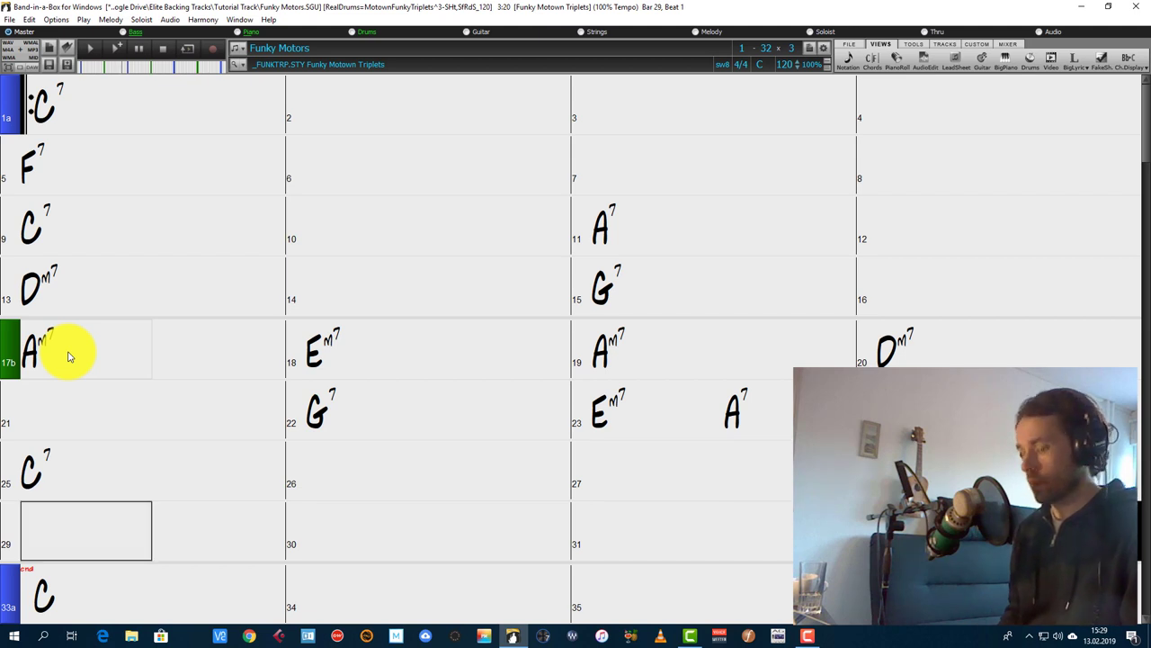
text(F7)
key(Return)
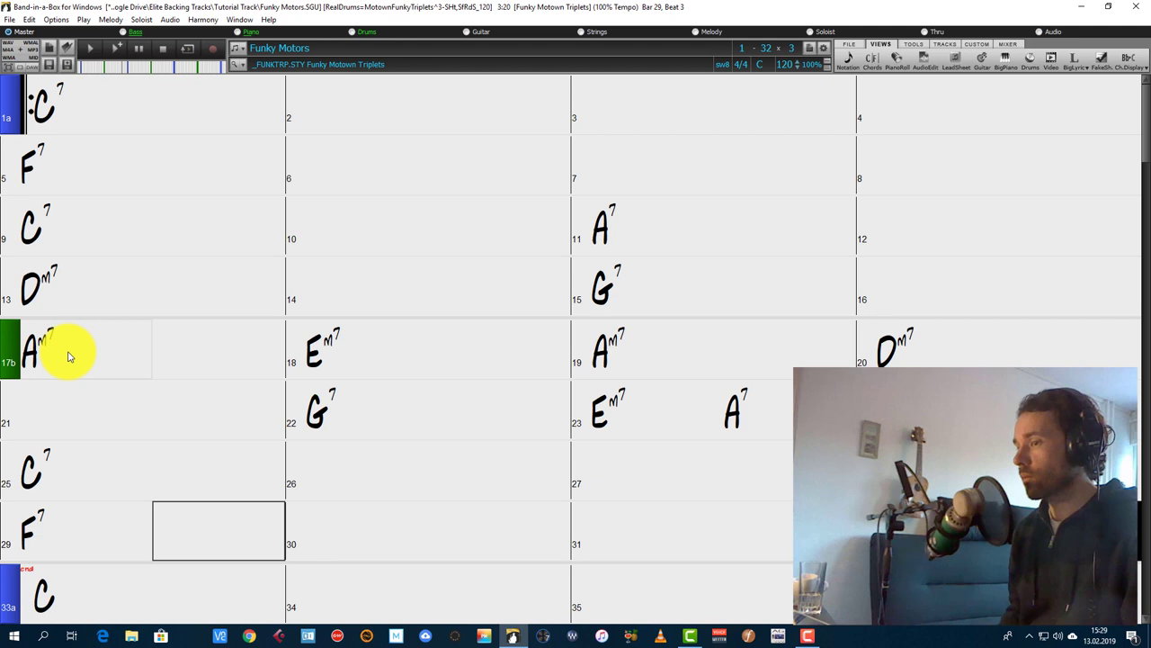
Step: Enter G7 in bar 30 and C7 in bar 31
key(Right)
text(G7)
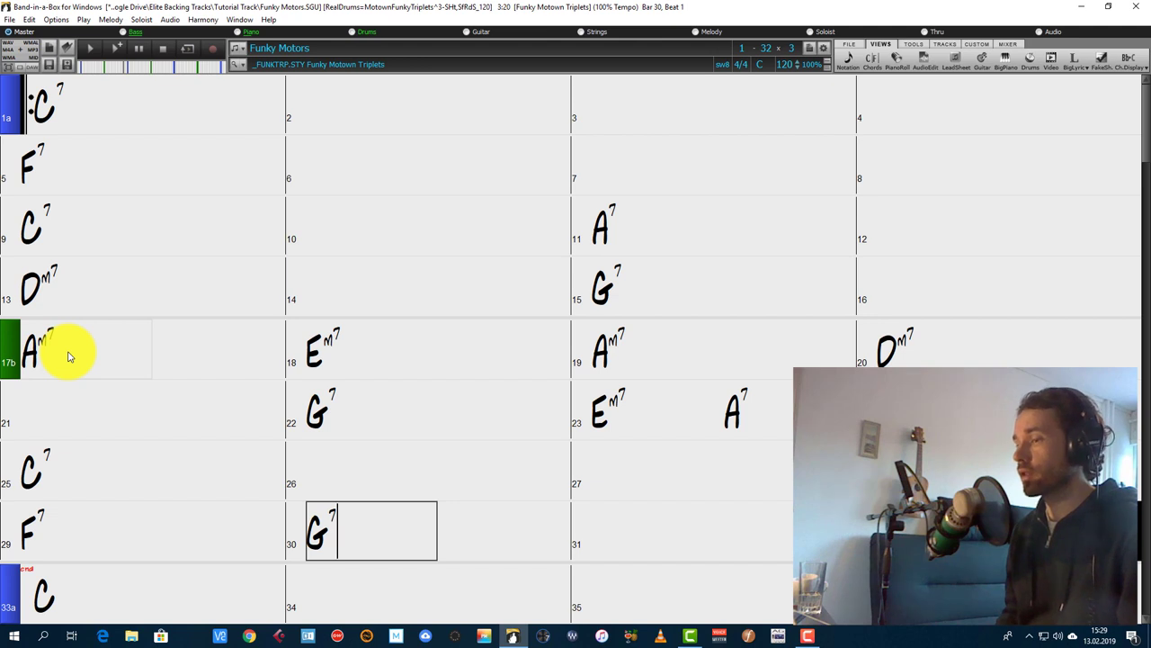
key(Return)
key(Right)
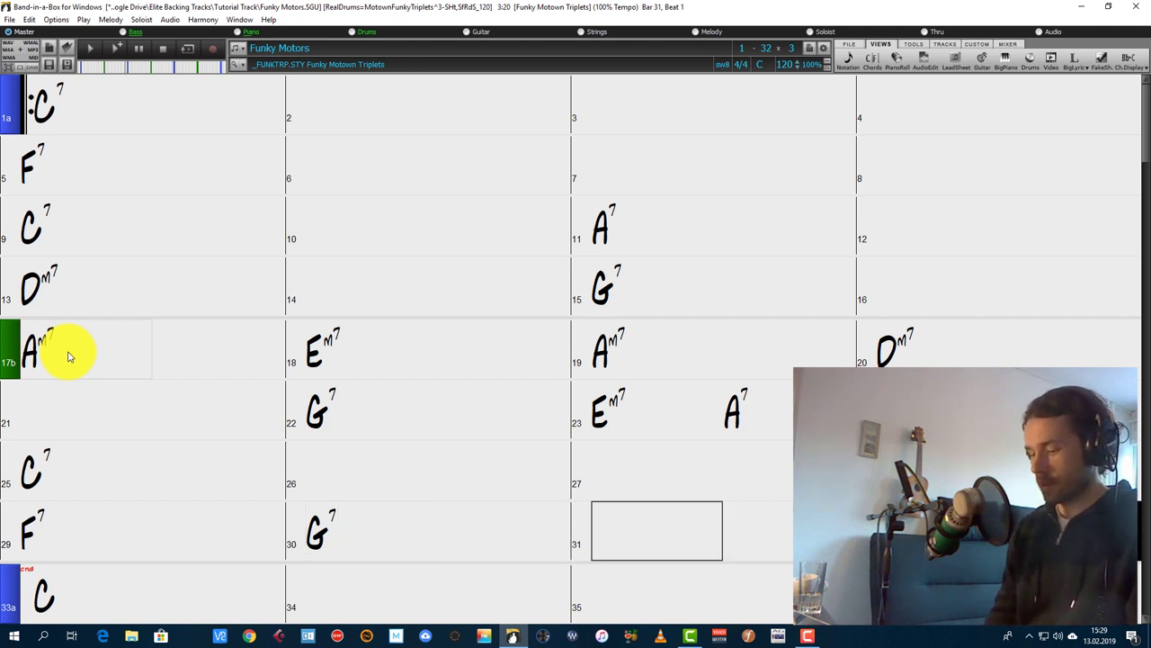
text(C7)
key(Return)
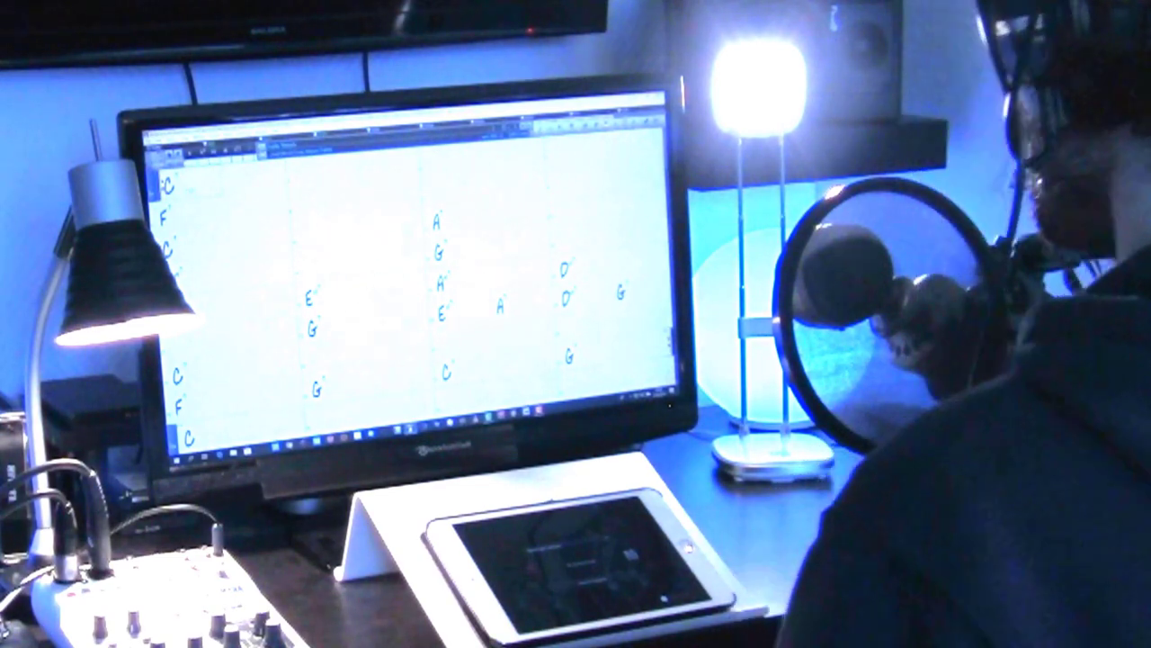
Step: Play the full 32-bar song from the top, then stop it
key(space)
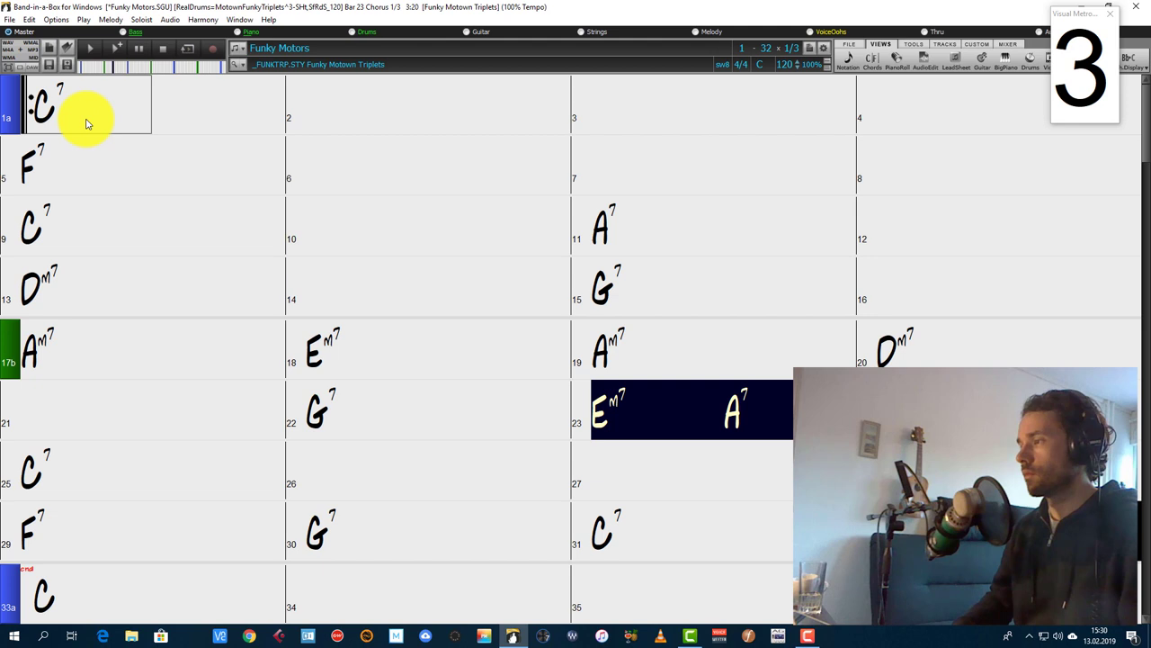
key(Escape)
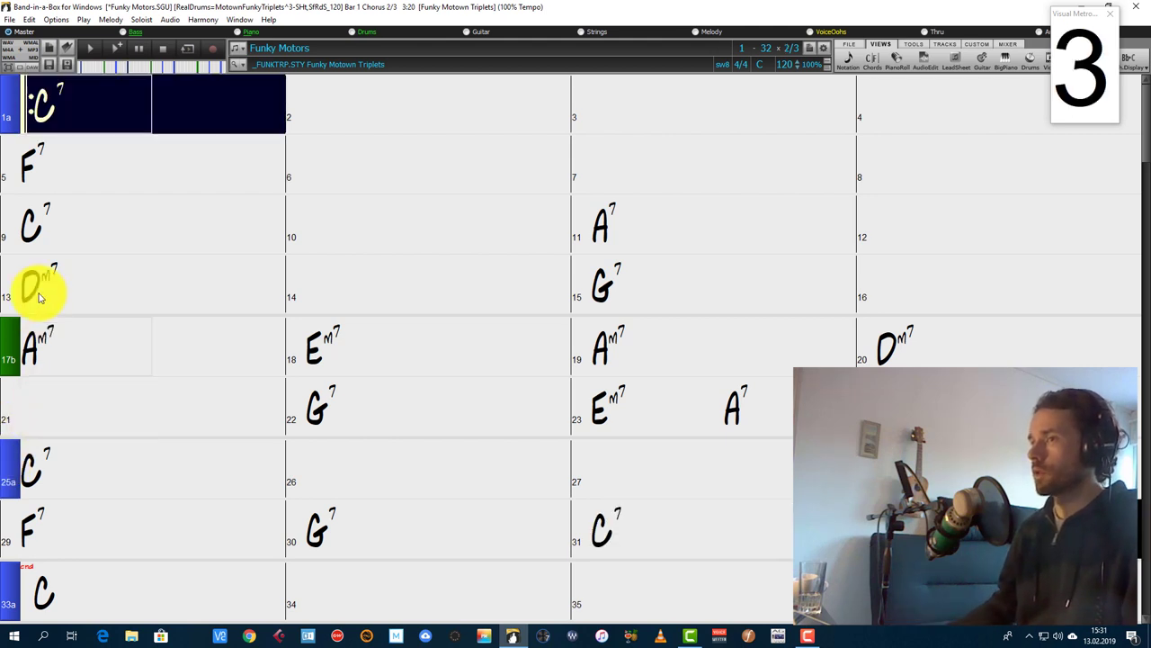
Step: Stop playback and return to bar 1 of the chart
click(164, 47)
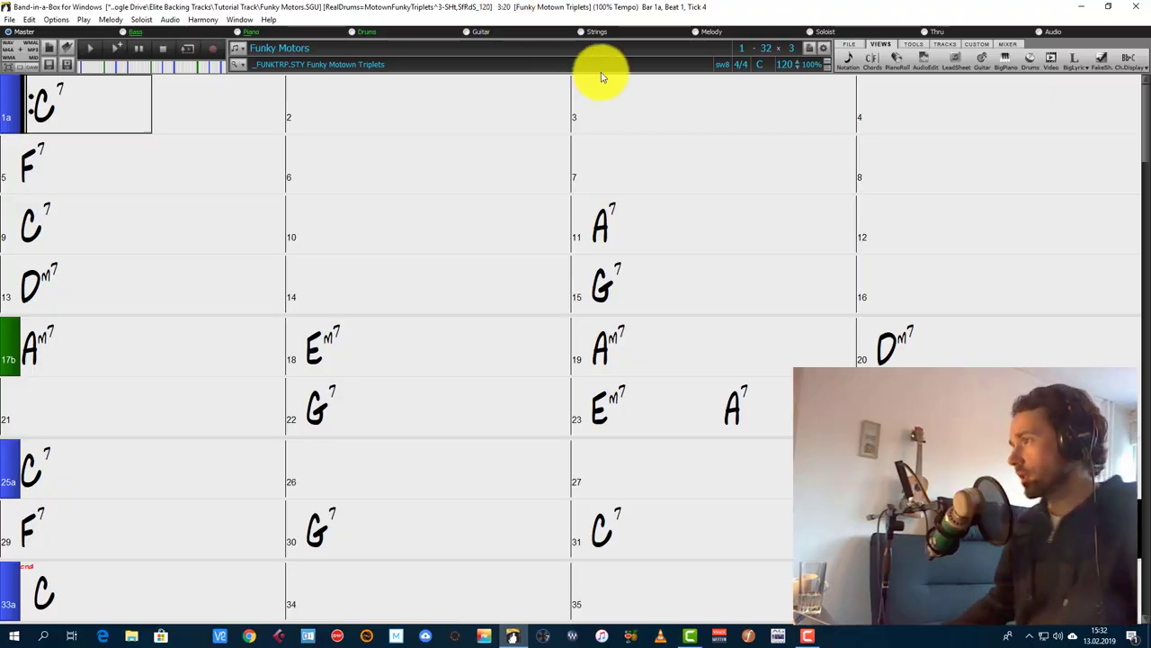
Step: Open the Mixer from the TRACKS tab and bring up the Strings track's Select RealTracks option
click(946, 44)
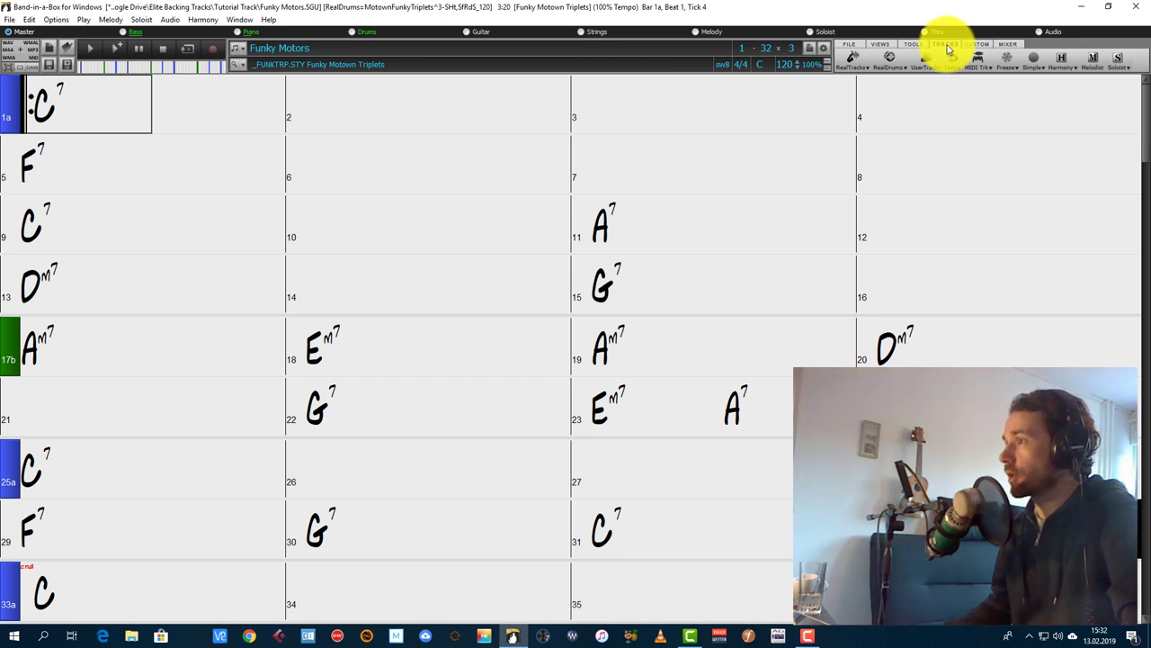
click(1004, 43)
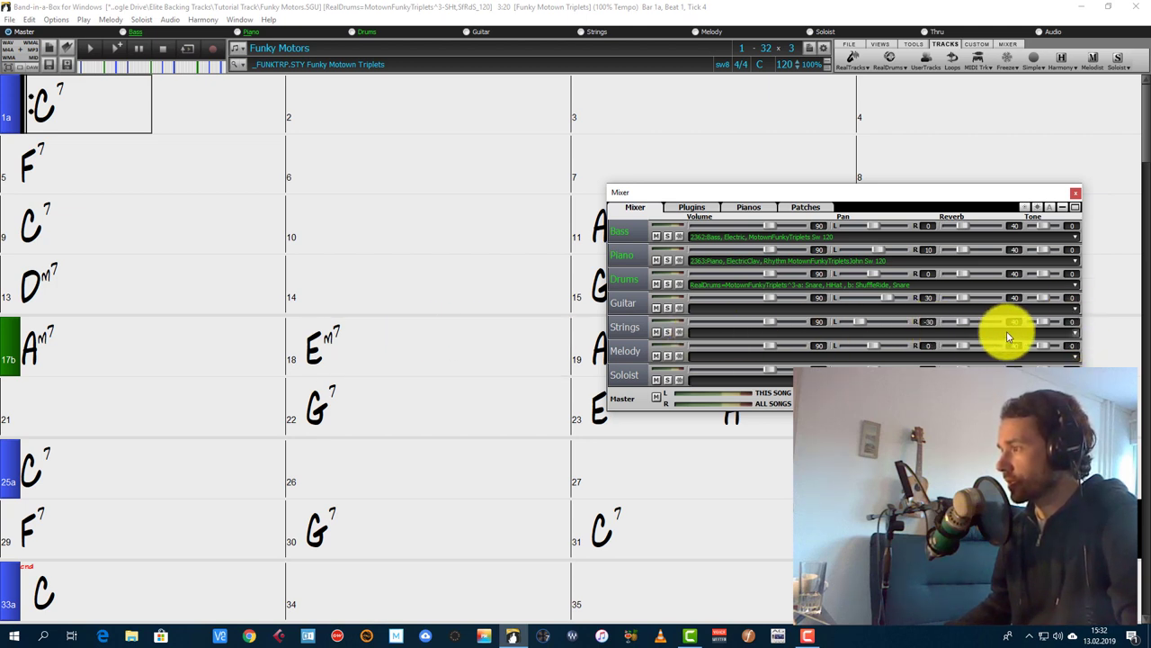
right_click(1061, 331)
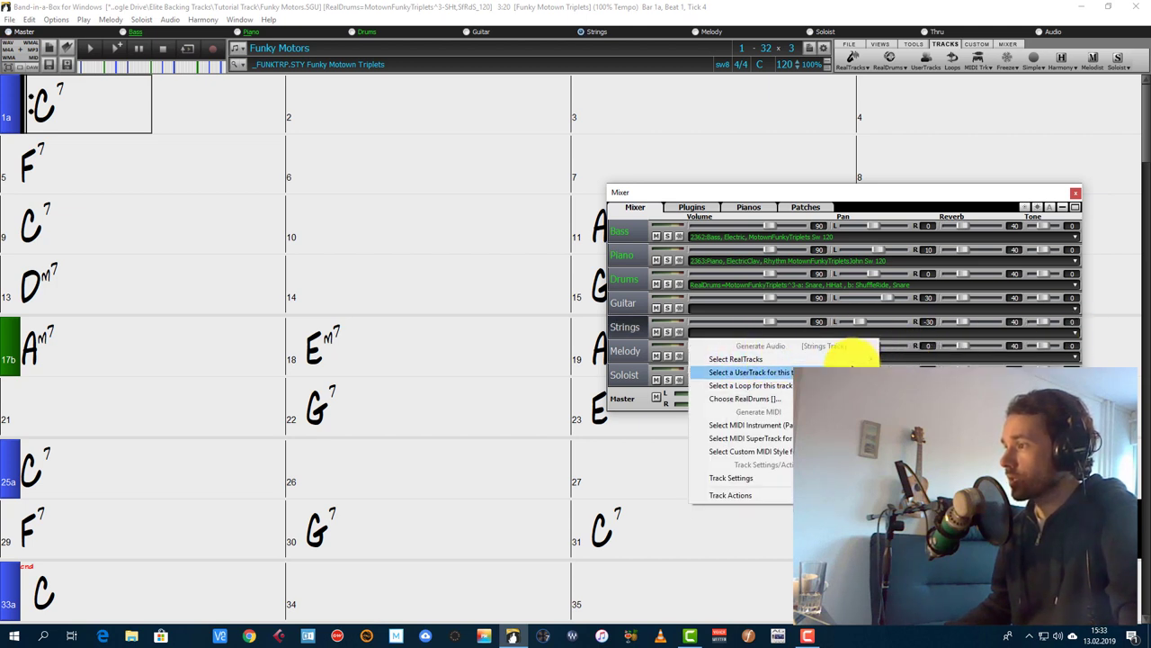
mouse_move(846, 359)
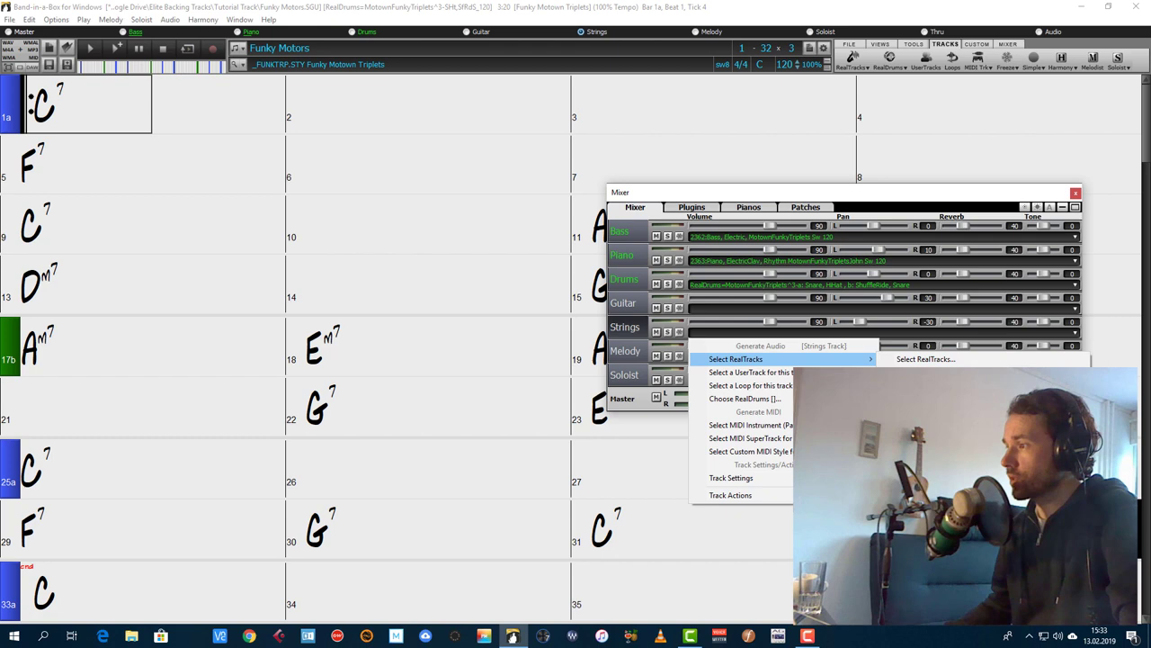
Step: Open the Strings RealTracks picker, clear the trumpet filter, and preview the 422 electric blues guitar soloist
click(926, 359)
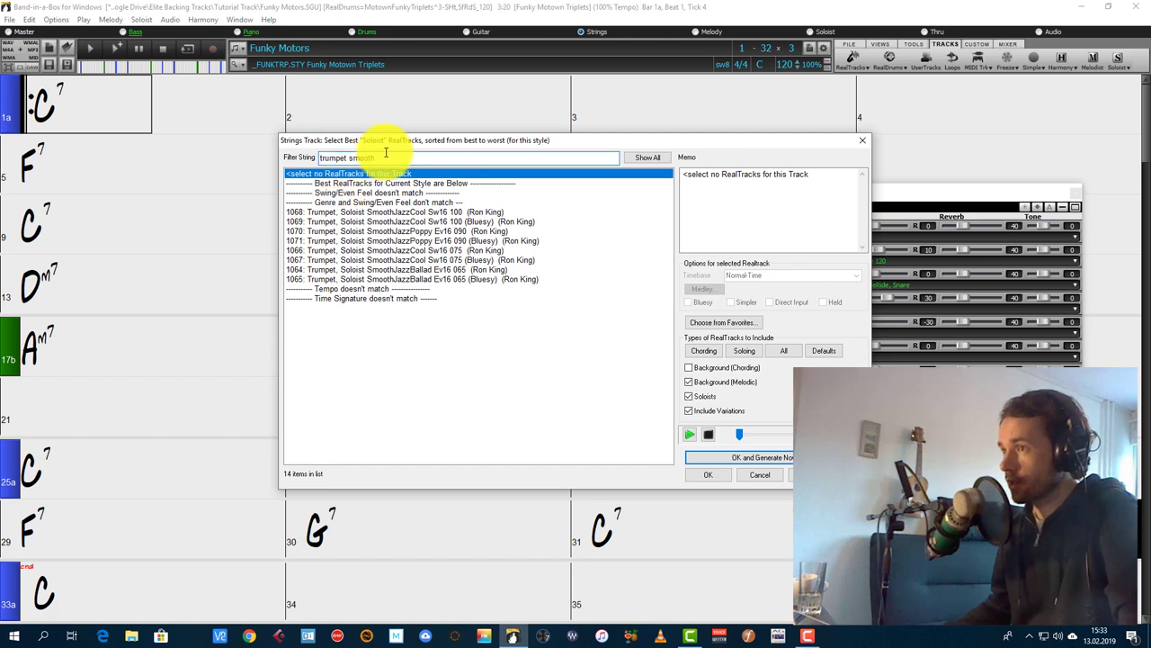
key(BackSpace)
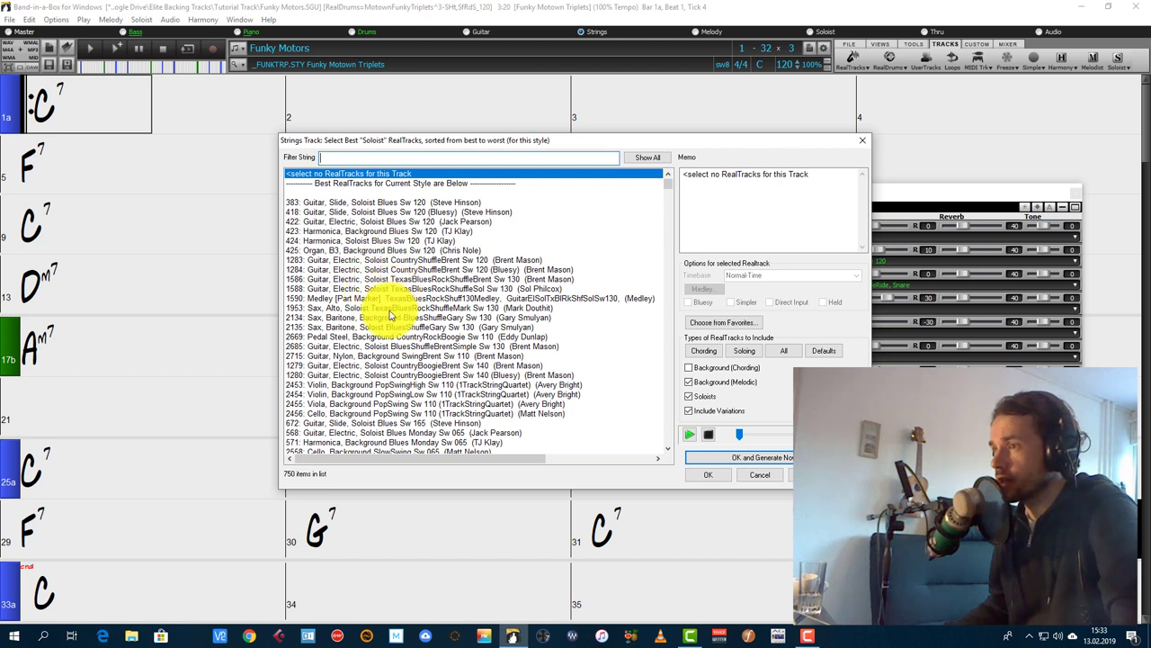
click(351, 223)
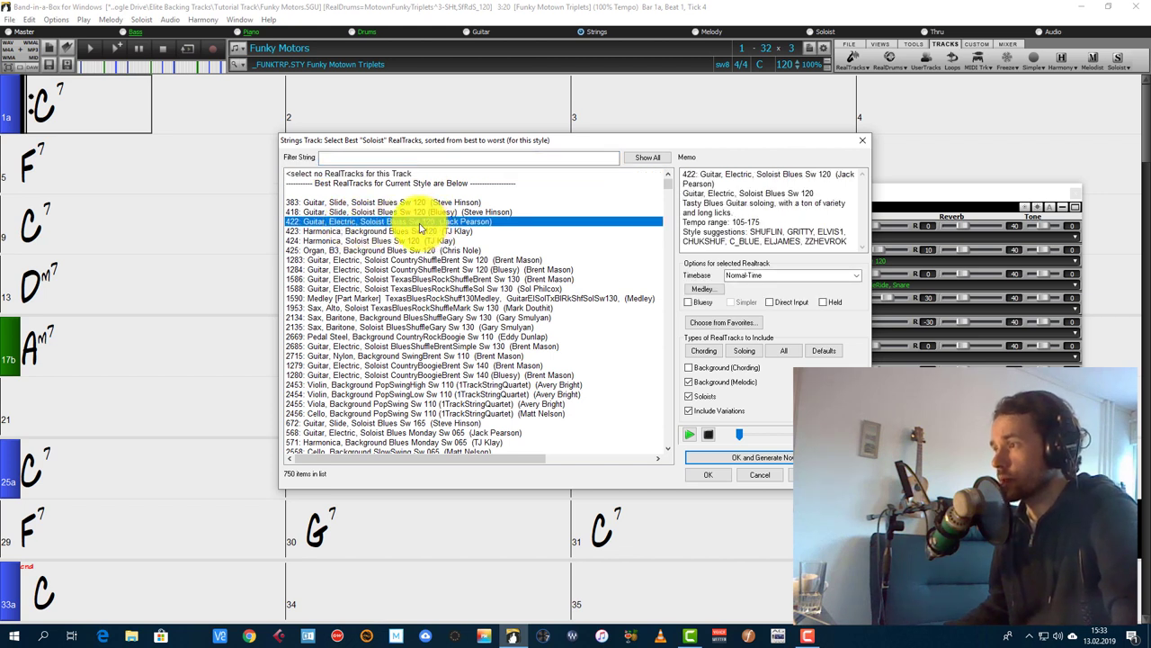
click(690, 439)
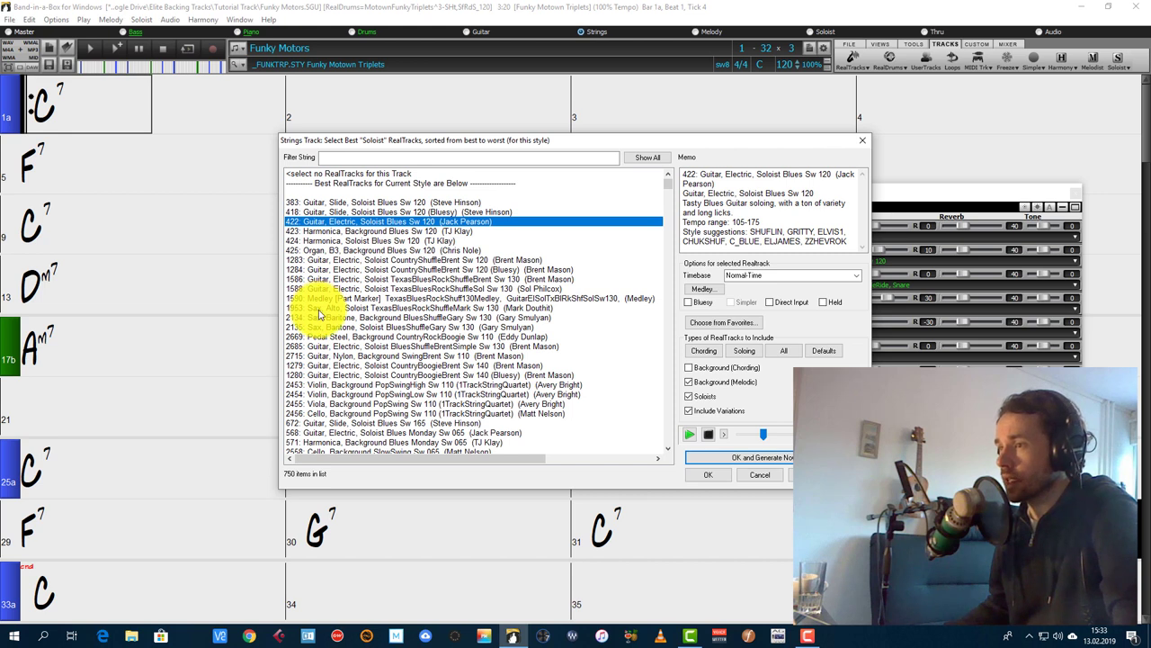
Step: Select and preview the 1953 alto sax soloist, then stop the preview
click(396, 311)
click(691, 436)
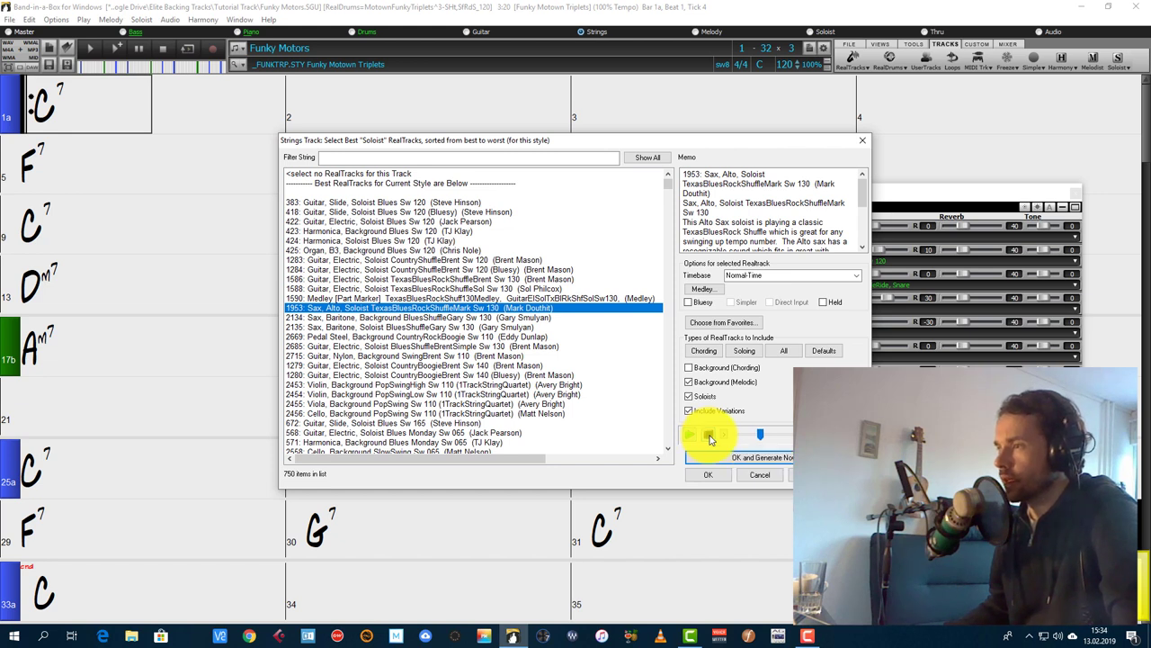
click(708, 438)
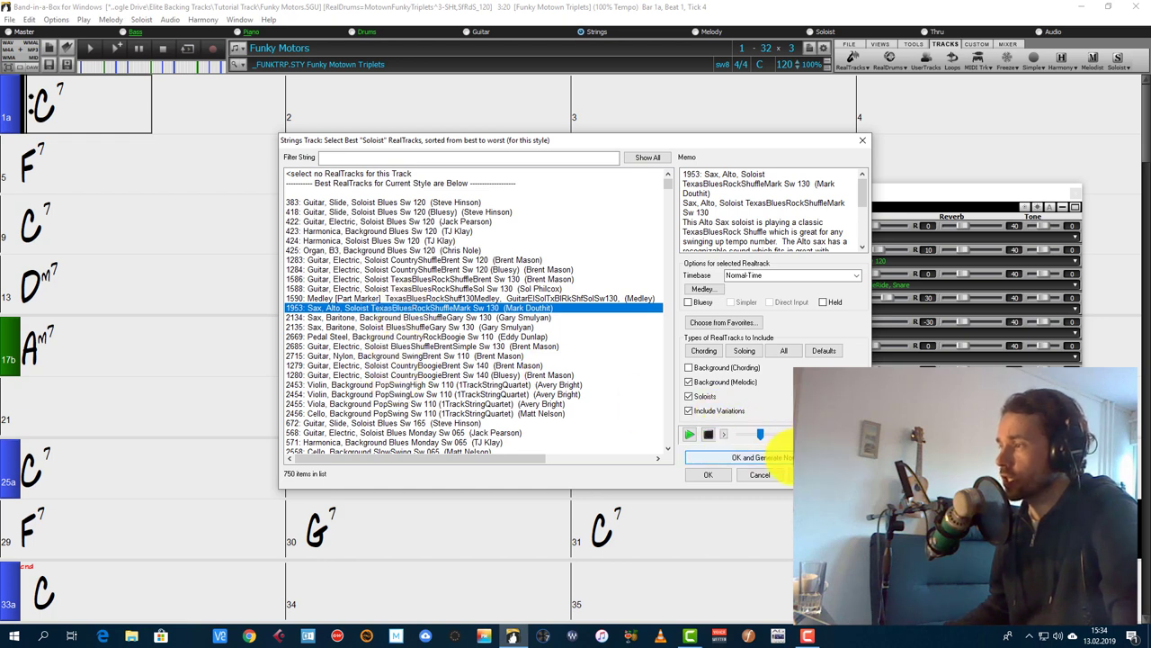
Step: Apply the 1953 alto sax soloist RealTrack to the former Strings track and generate its part
click(775, 457)
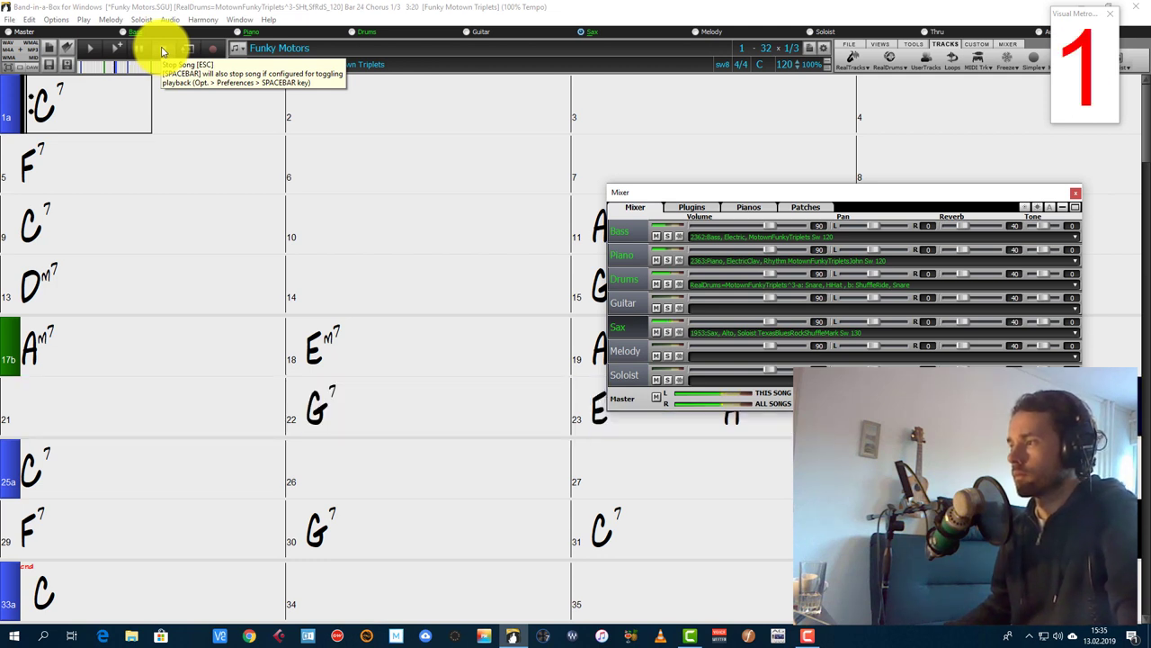
Step: Stop playback and put 422 Guitar Electric Soloist Blues on the Guitar track, regenerating the song
click(162, 51)
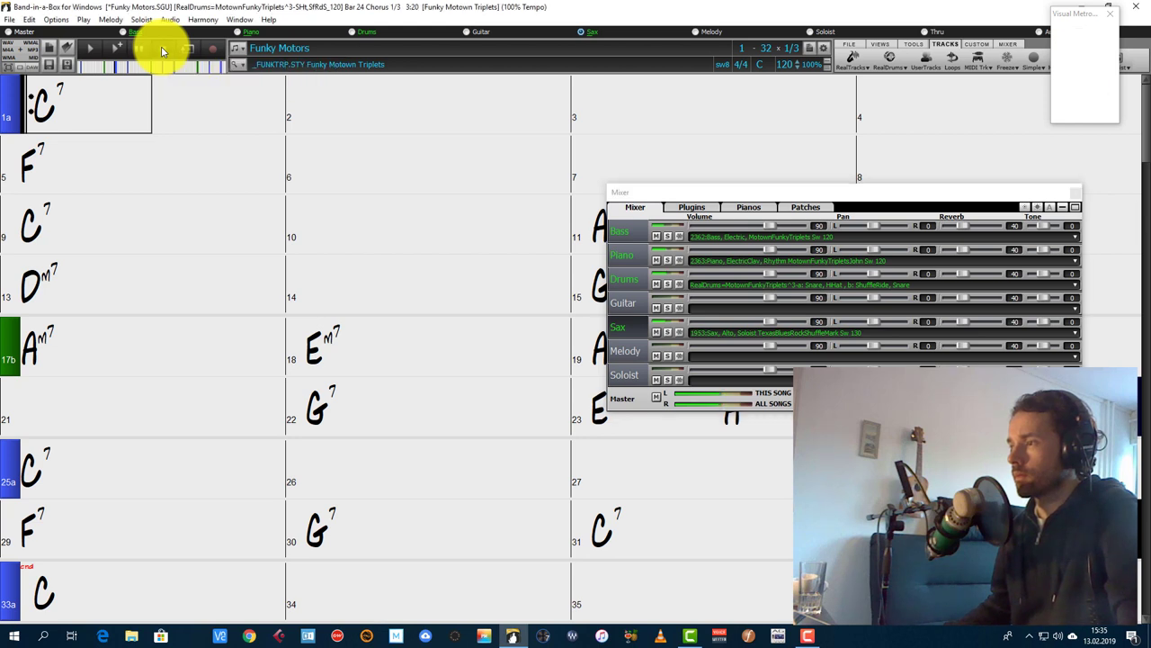
click(1080, 312)
right_click(1079, 312)
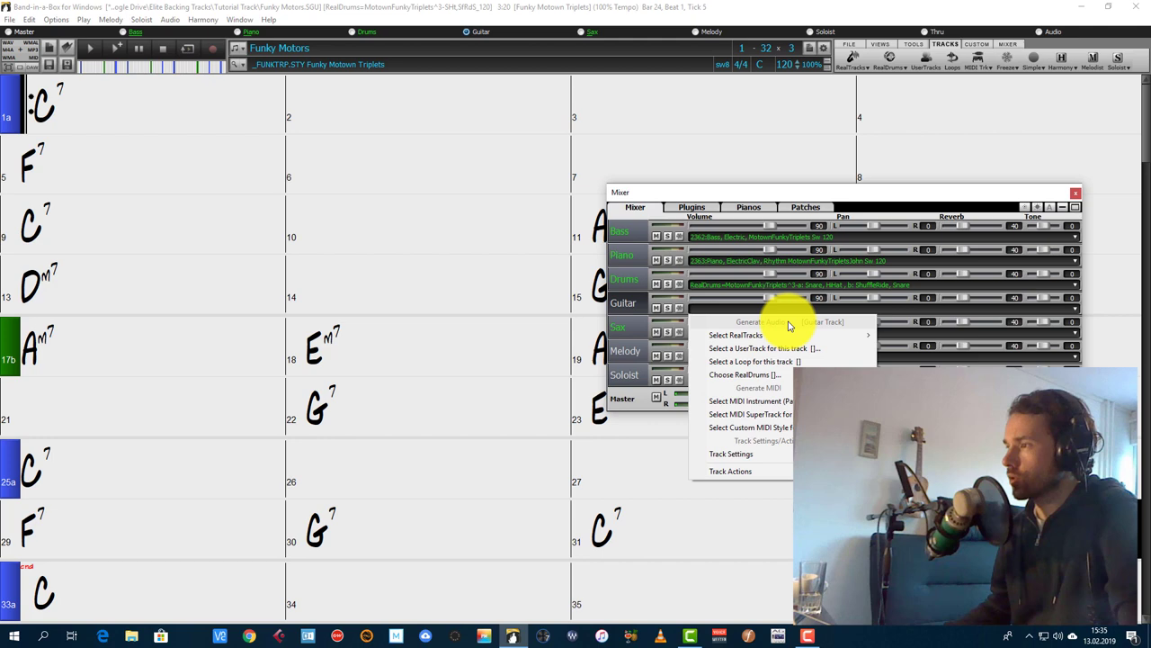
mouse_move(794, 336)
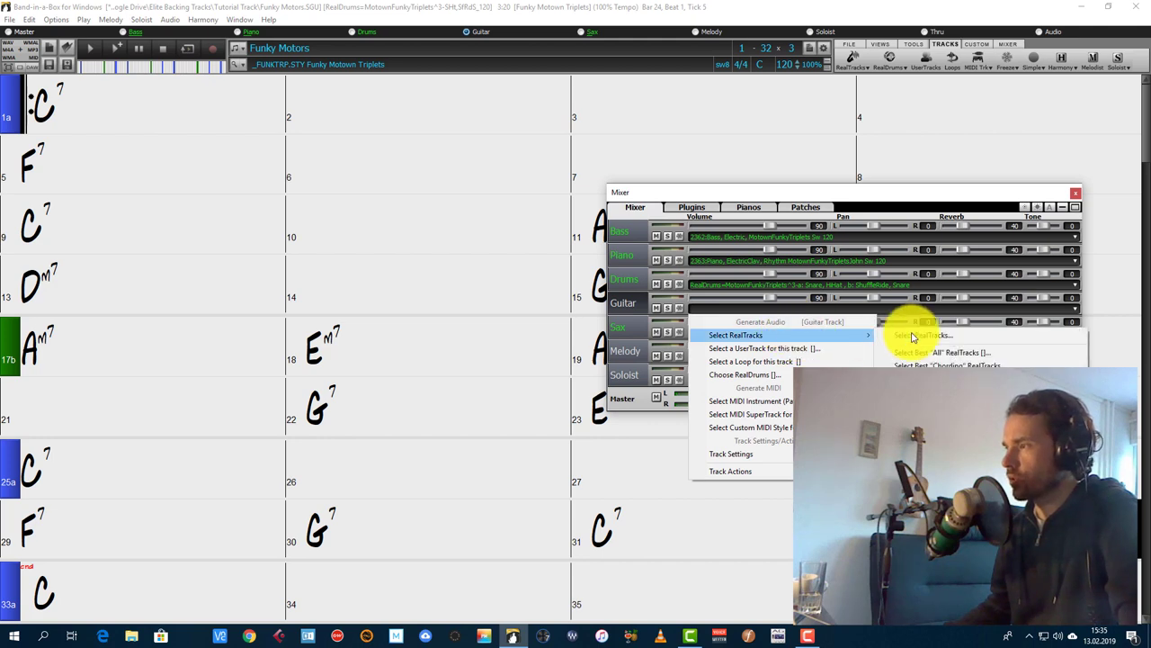
click(963, 387)
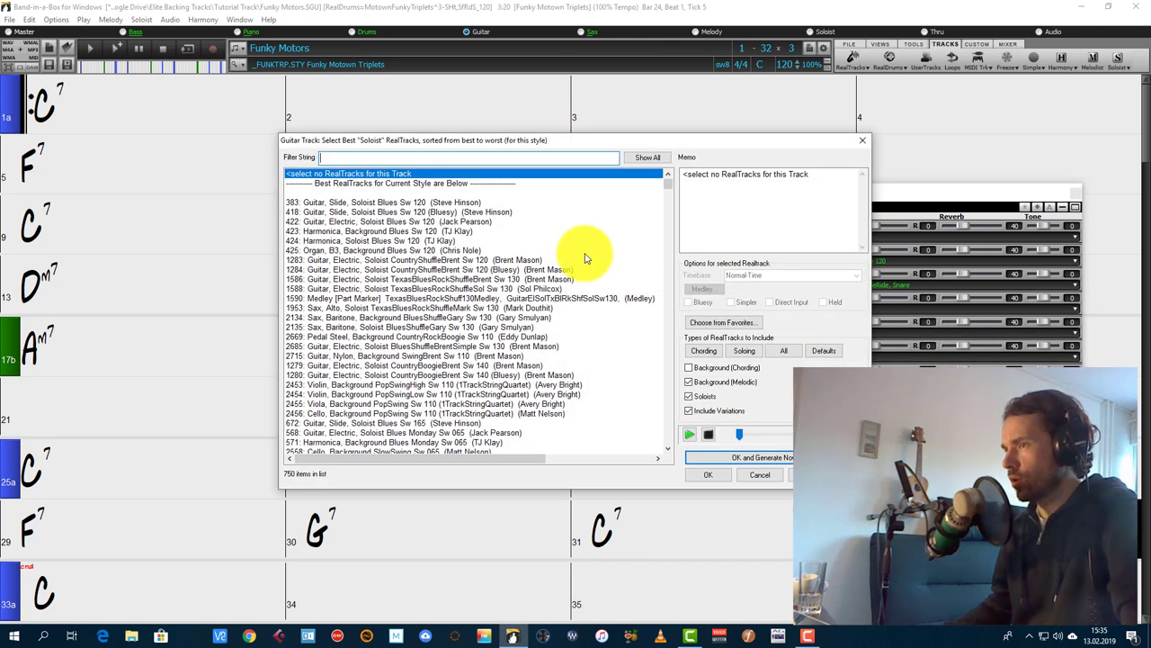
click(365, 222)
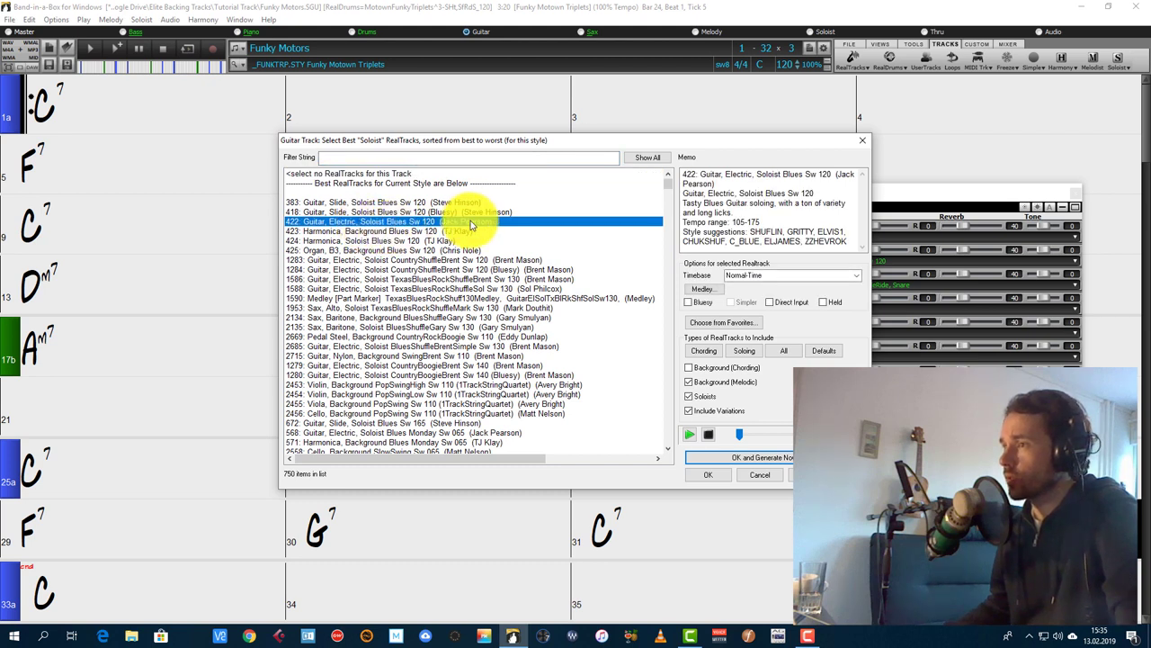
click(771, 460)
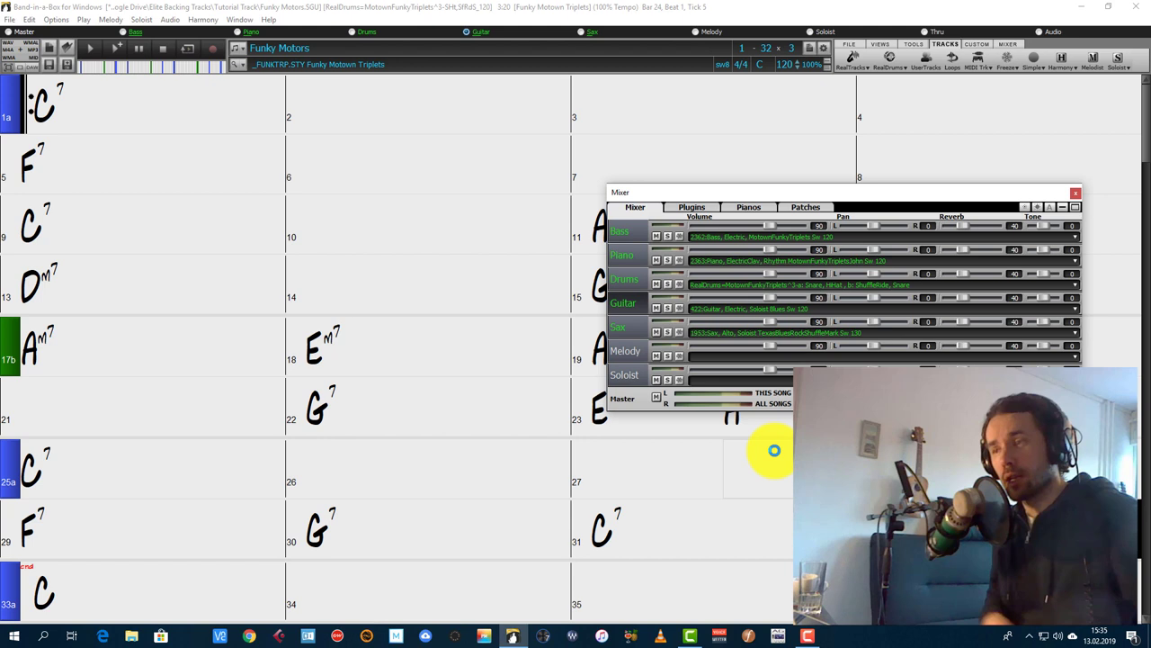
Step: Stop the song and switch over to Cubase Pro
click(163, 48)
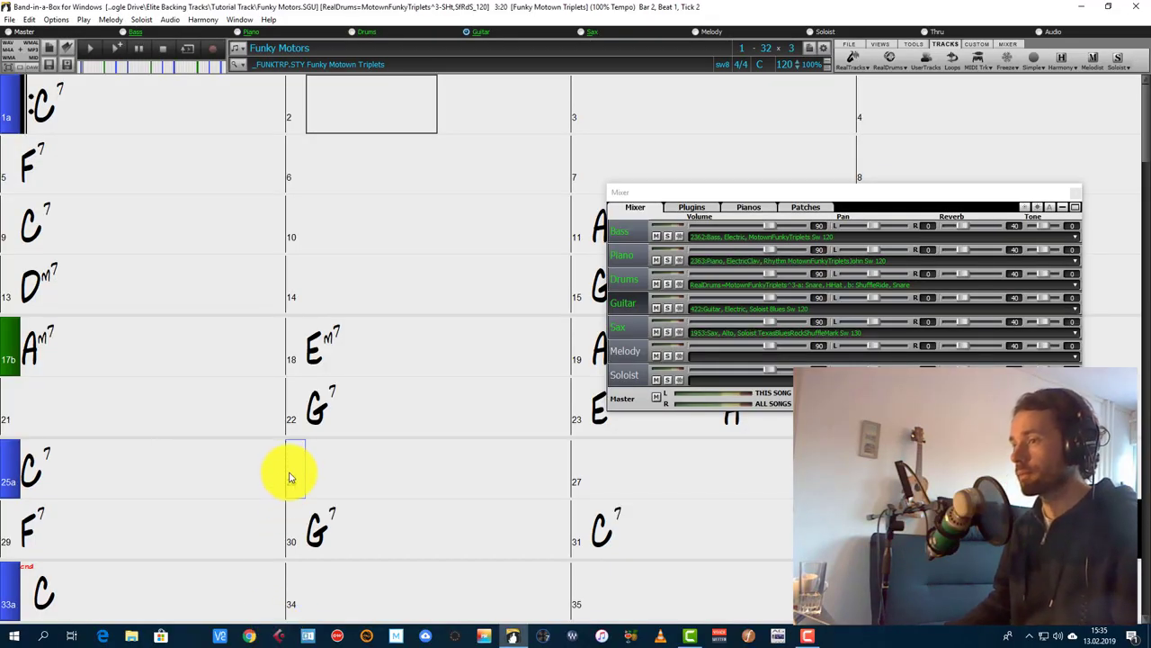
click(282, 635)
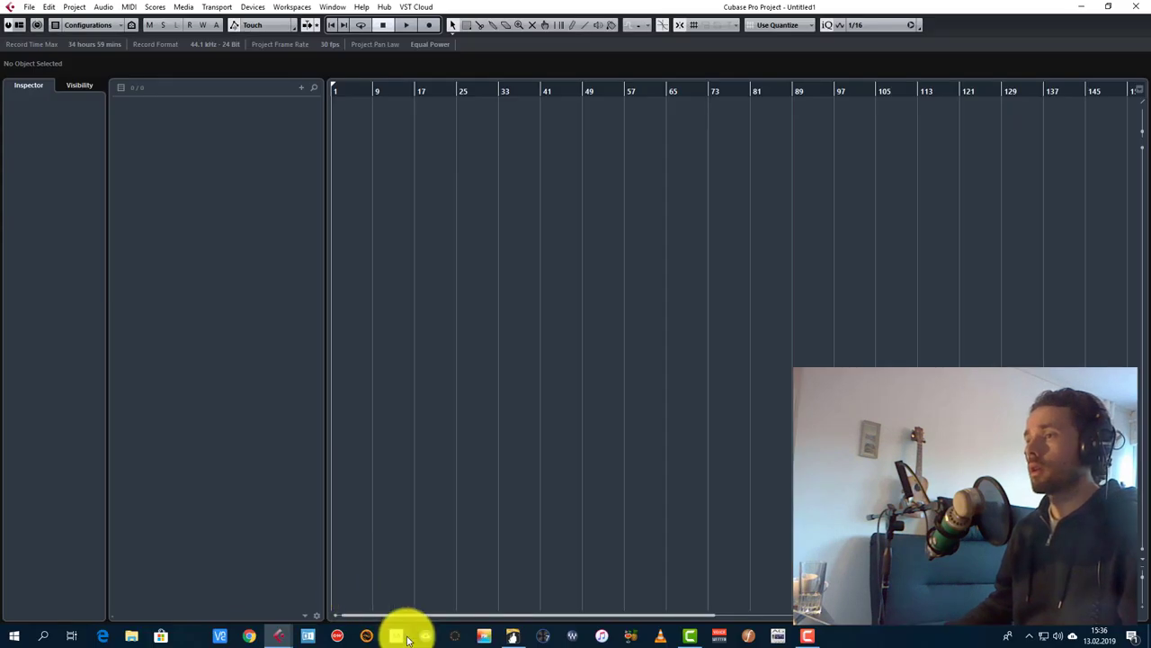
Step: Bring Band-in-a-Box back in front of the empty Cubase project
click(518, 634)
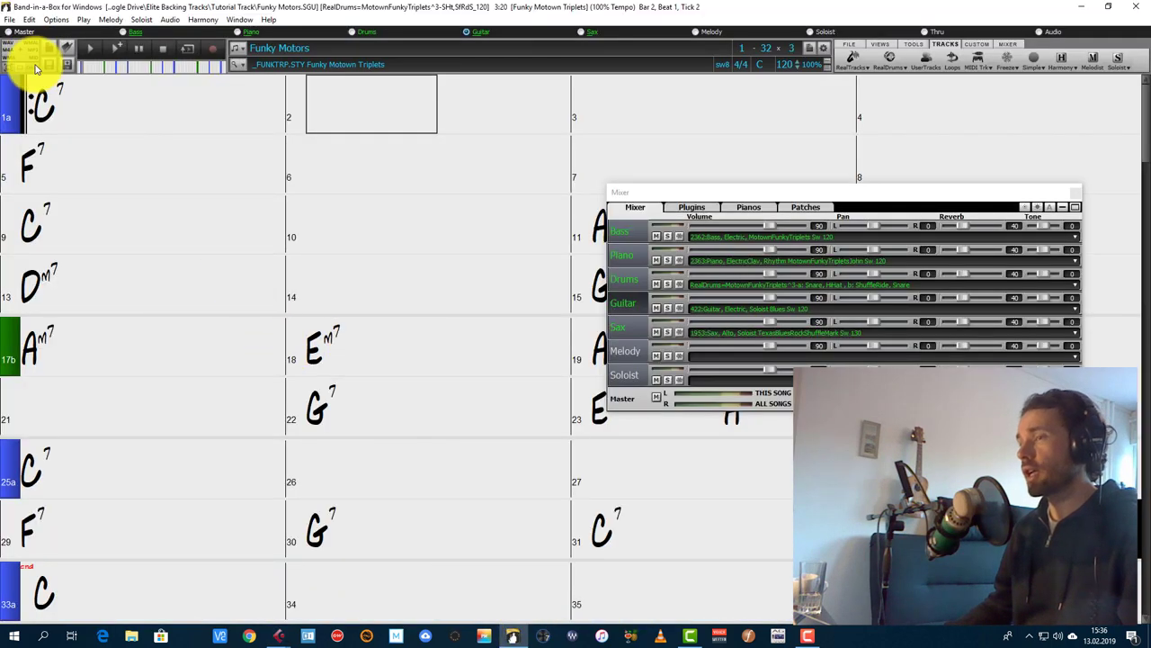
Step: Restore the Band-in-a-Box window down and move it right over the Cubase project
key(super+Down)
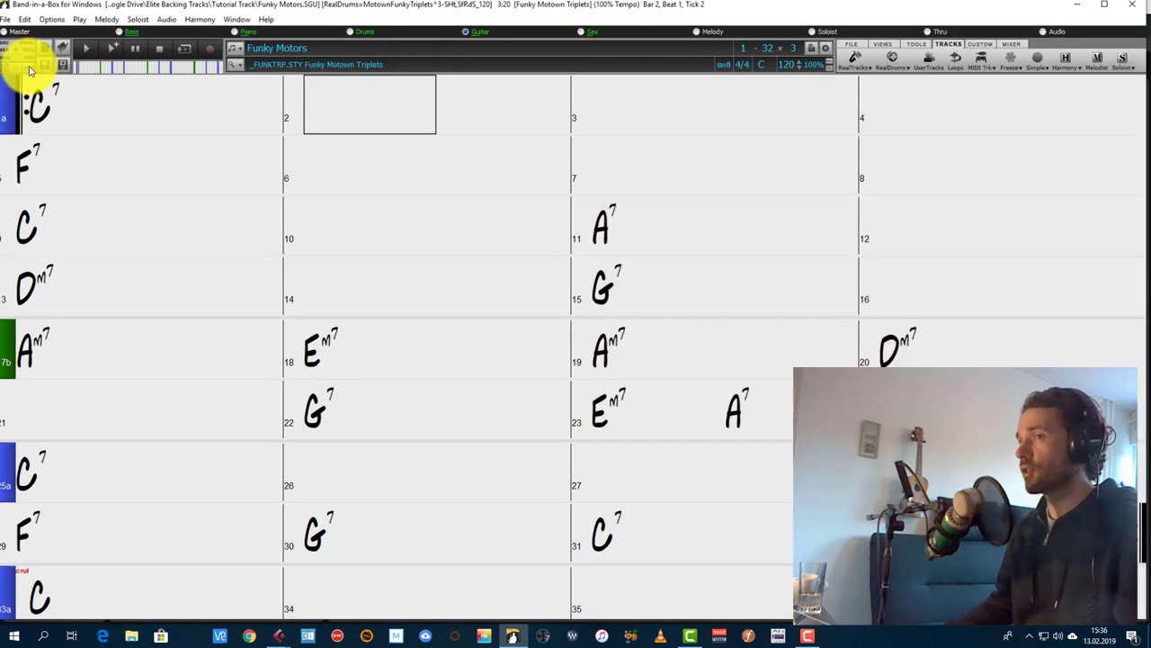
drag(237, 70, 792, 70)
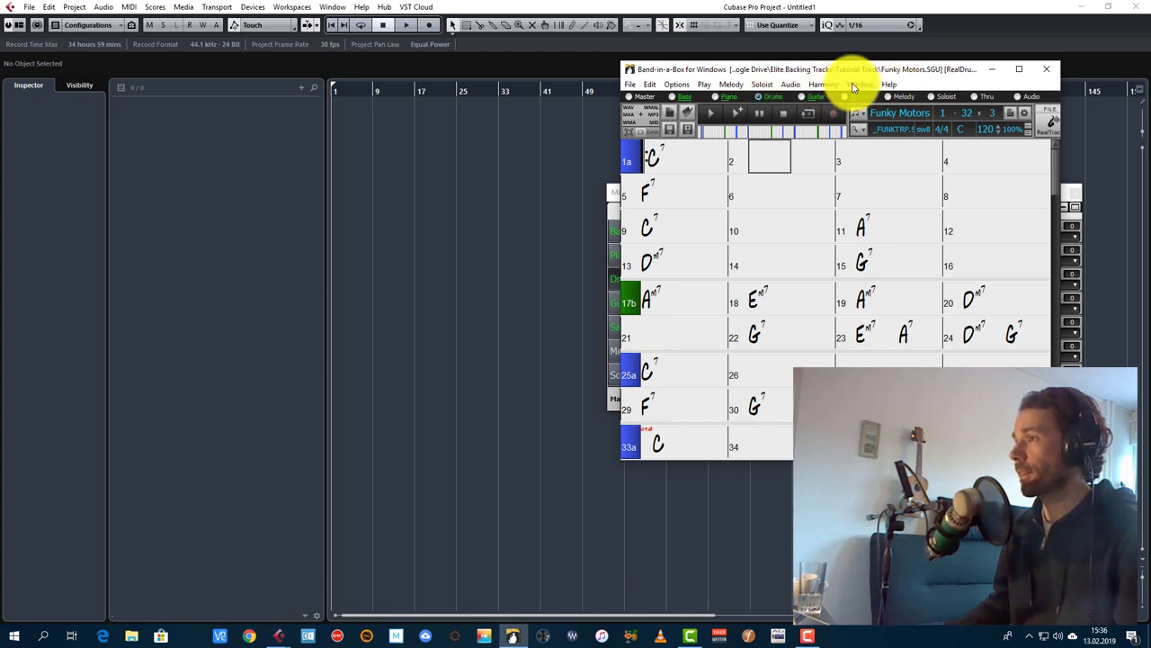
Step: Reposition and widen the song window, then set bass, piano and guitar reverb to 0 in the Mixer
drag(963, 70, 729, 67)
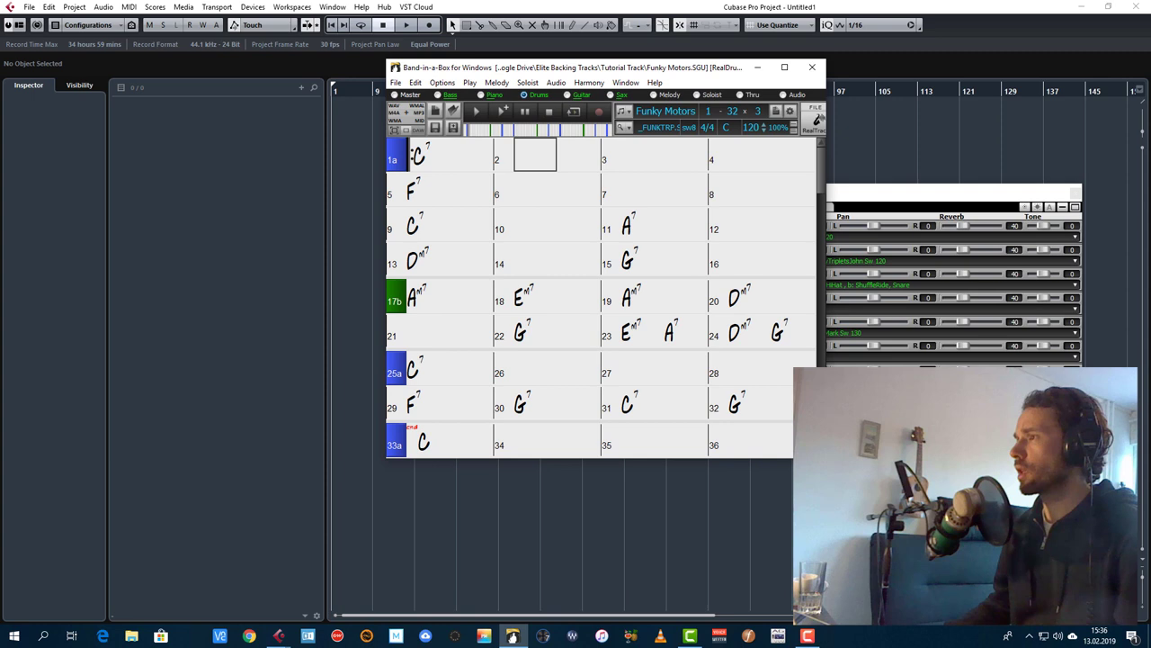
drag(826, 225, 1101, 225)
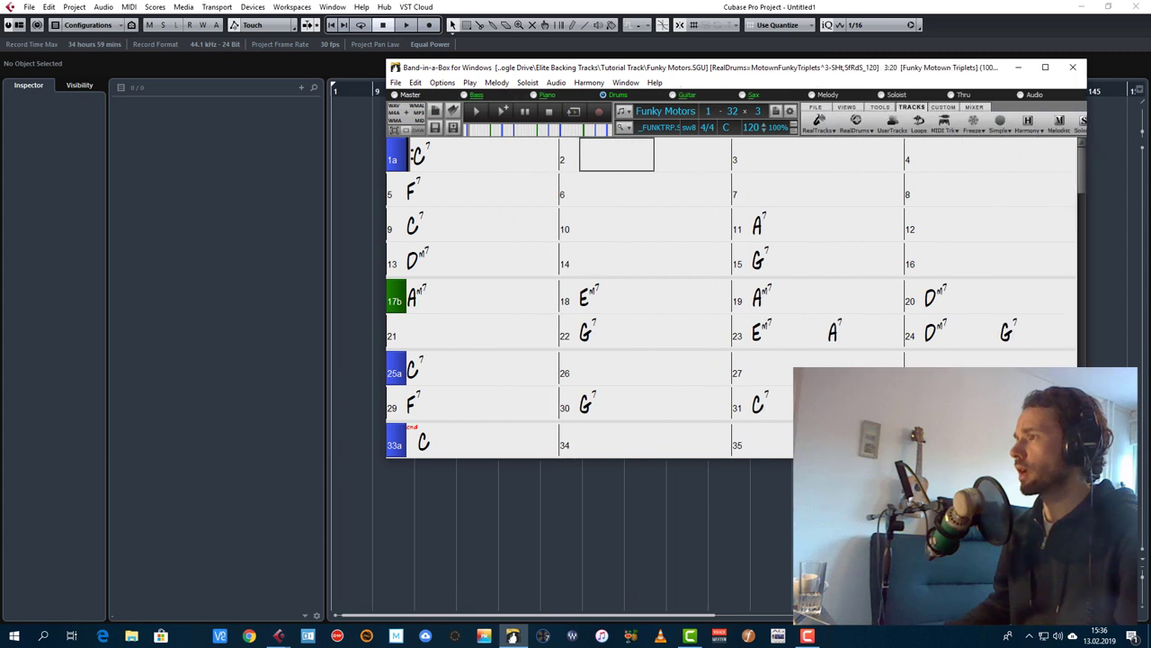
click(977, 108)
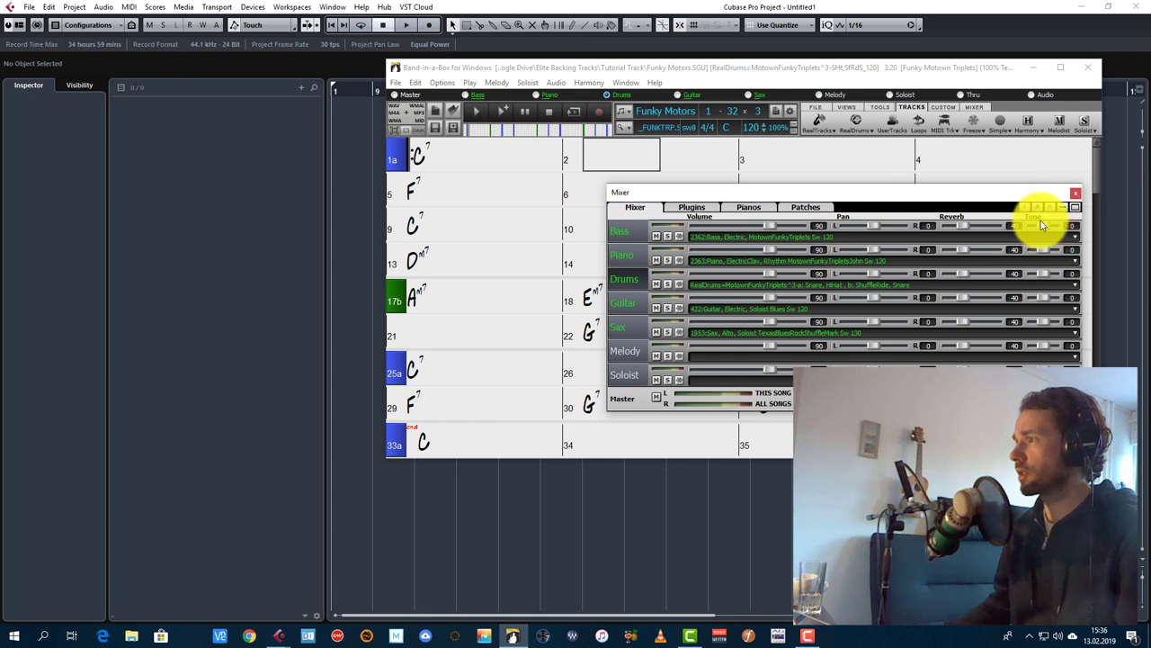
drag(965, 224, 945, 253)
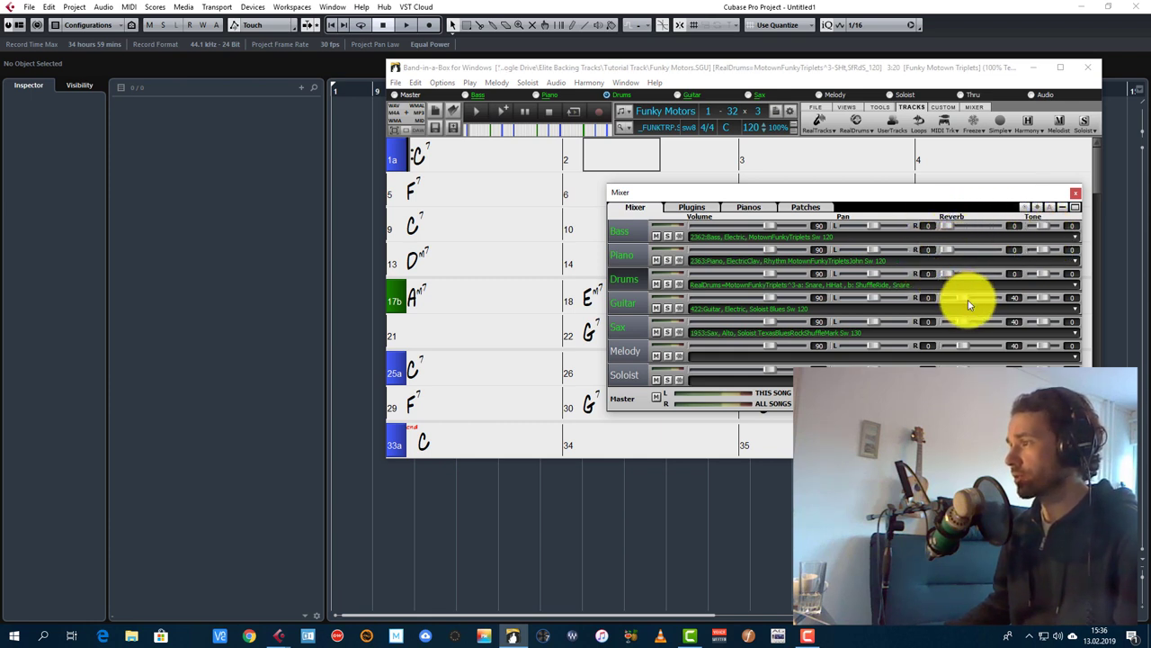
drag(968, 300, 914, 326)
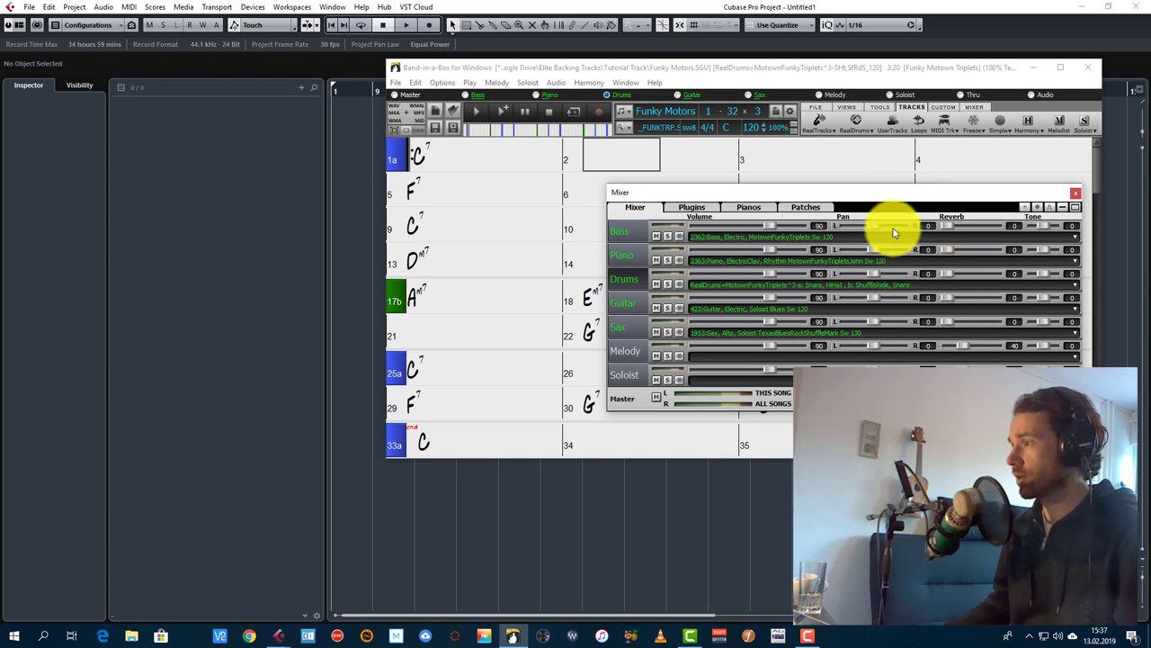
click(1076, 193)
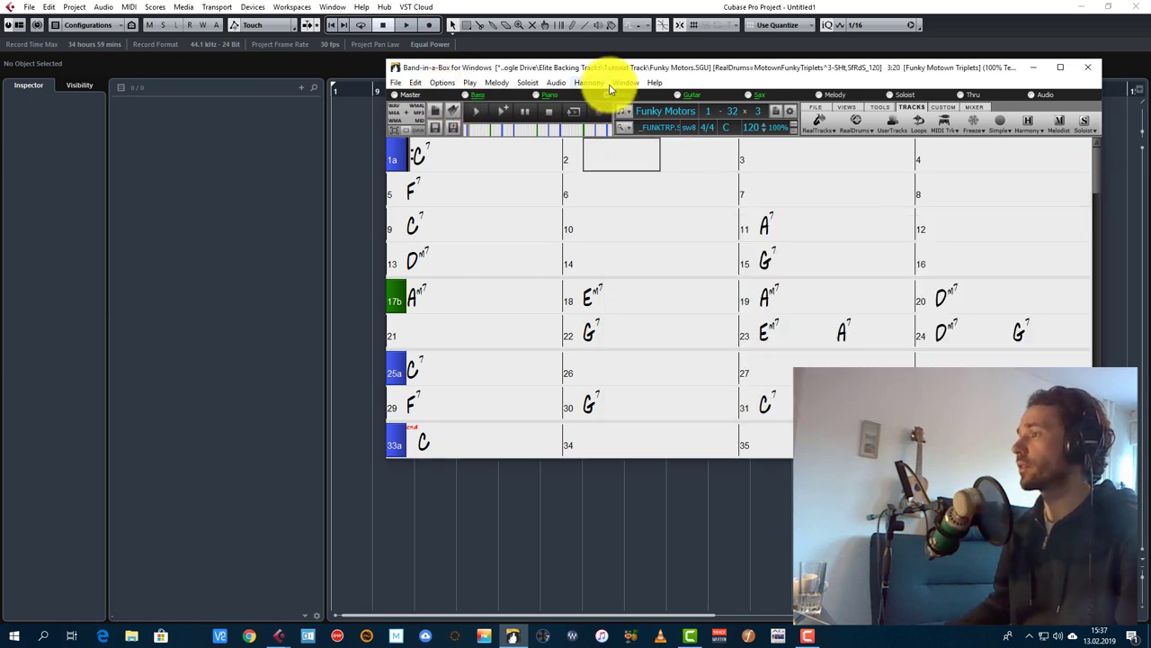
Step: Render the selected Drums track to audio with the Drag and Drop station
click(395, 112)
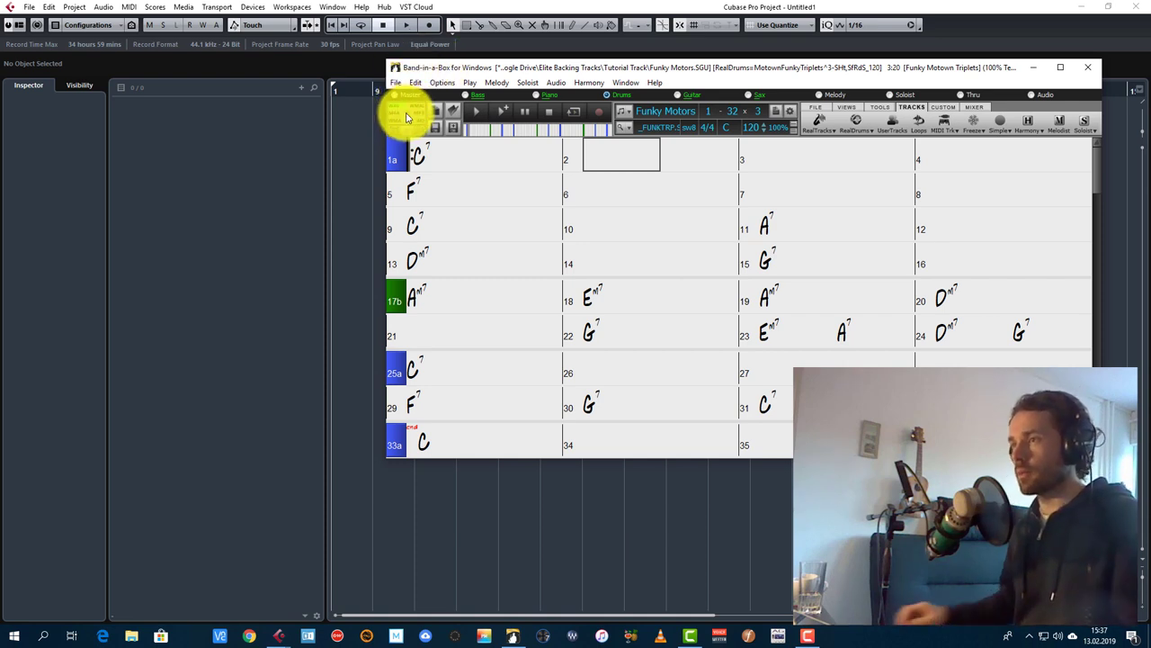
Step: Import the drums audio into Cubase and play it, skipping to bars 35, 54, 78 and 99
click(245, 137)
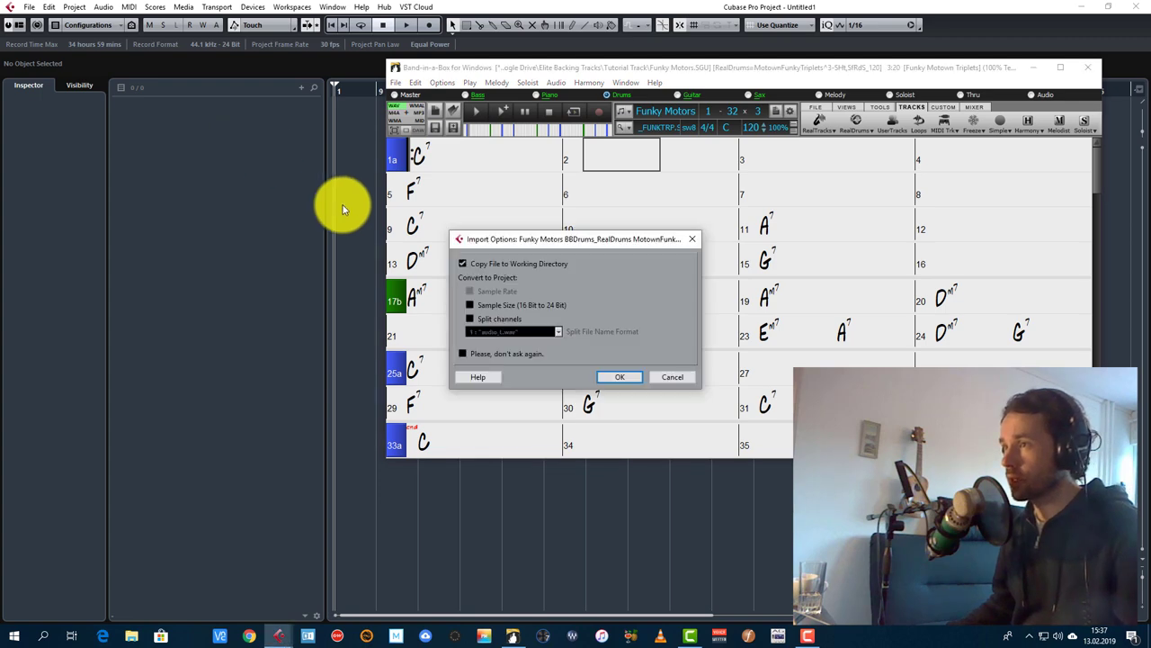
click(622, 377)
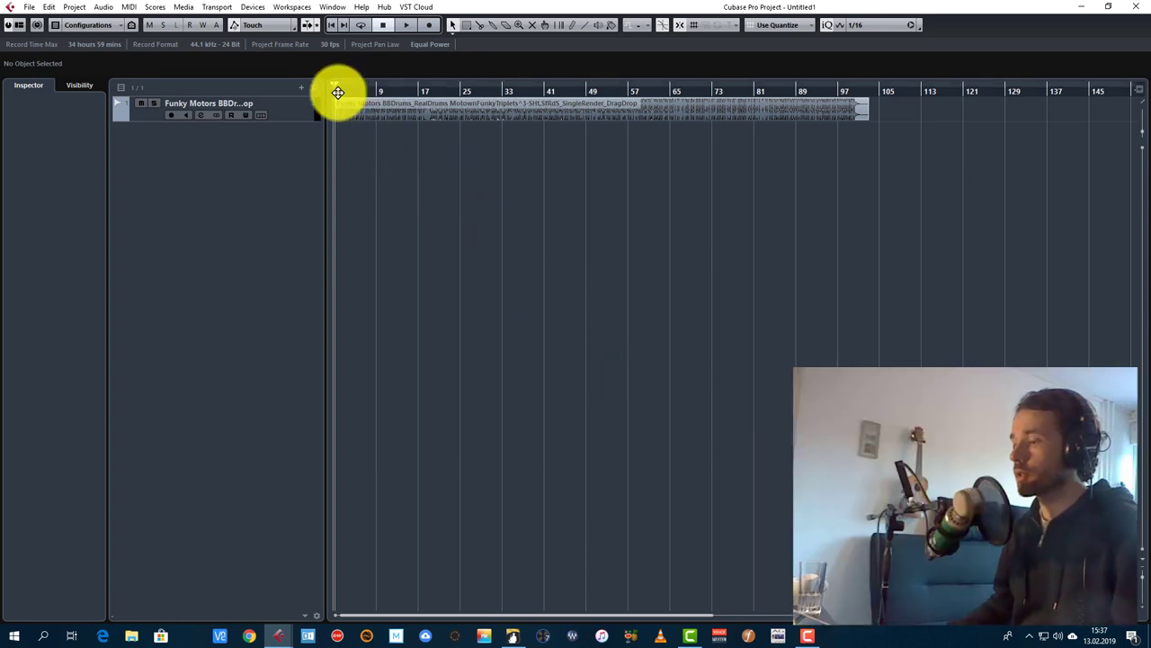
key(space)
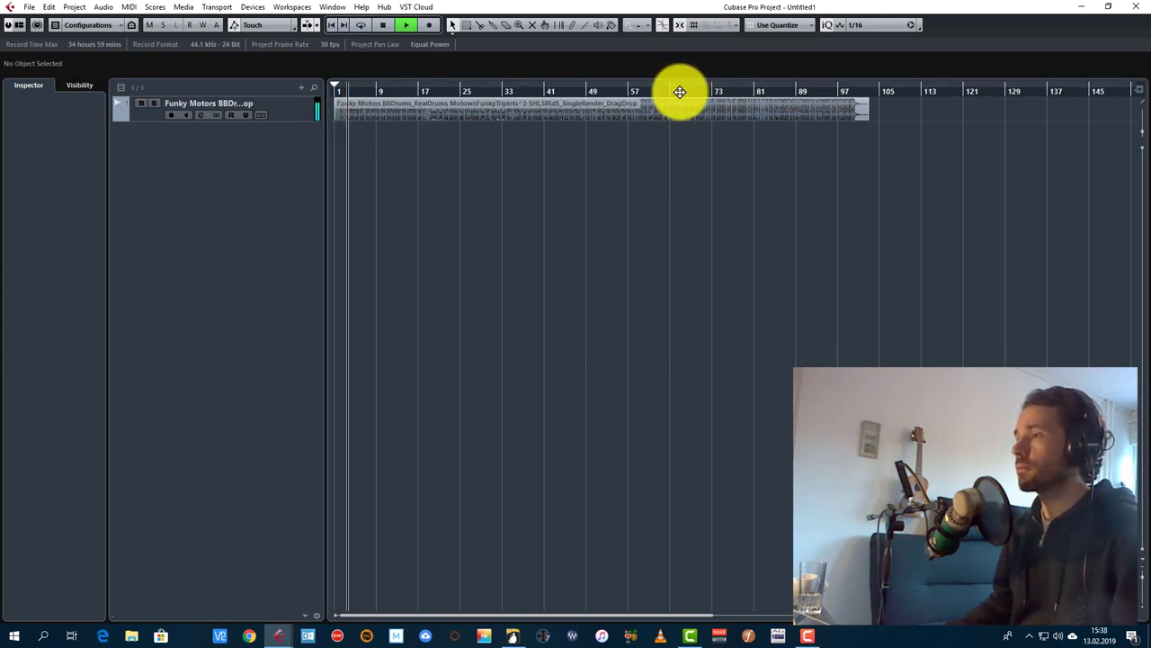
key(F2)
click(509, 89)
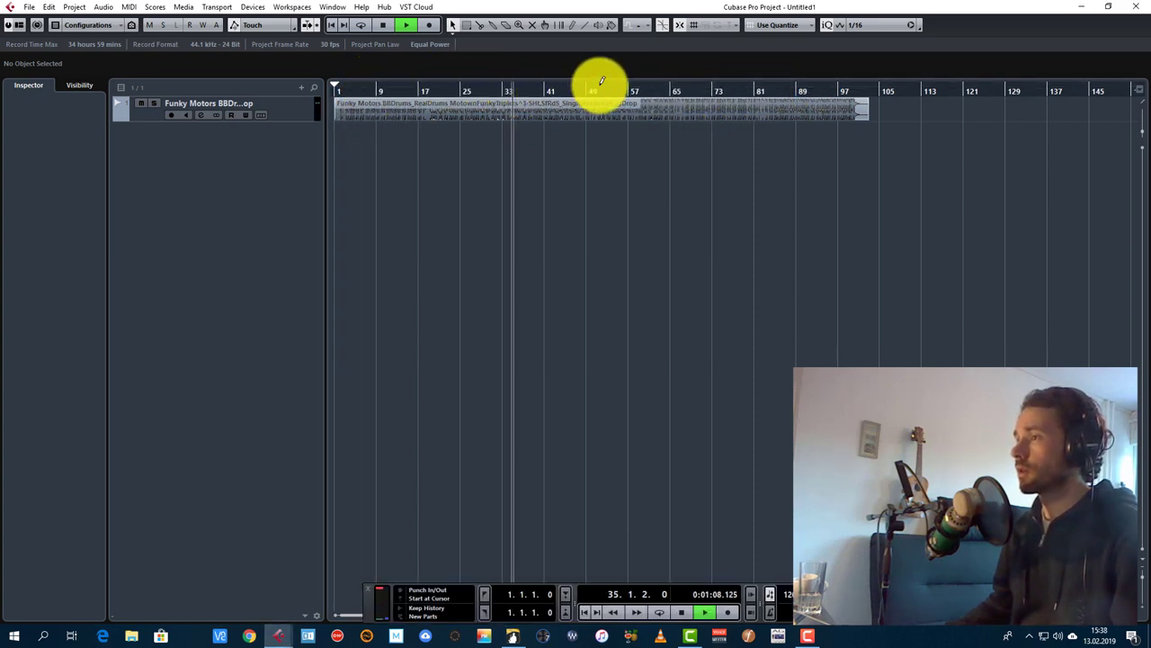
click(622, 93)
click(753, 94)
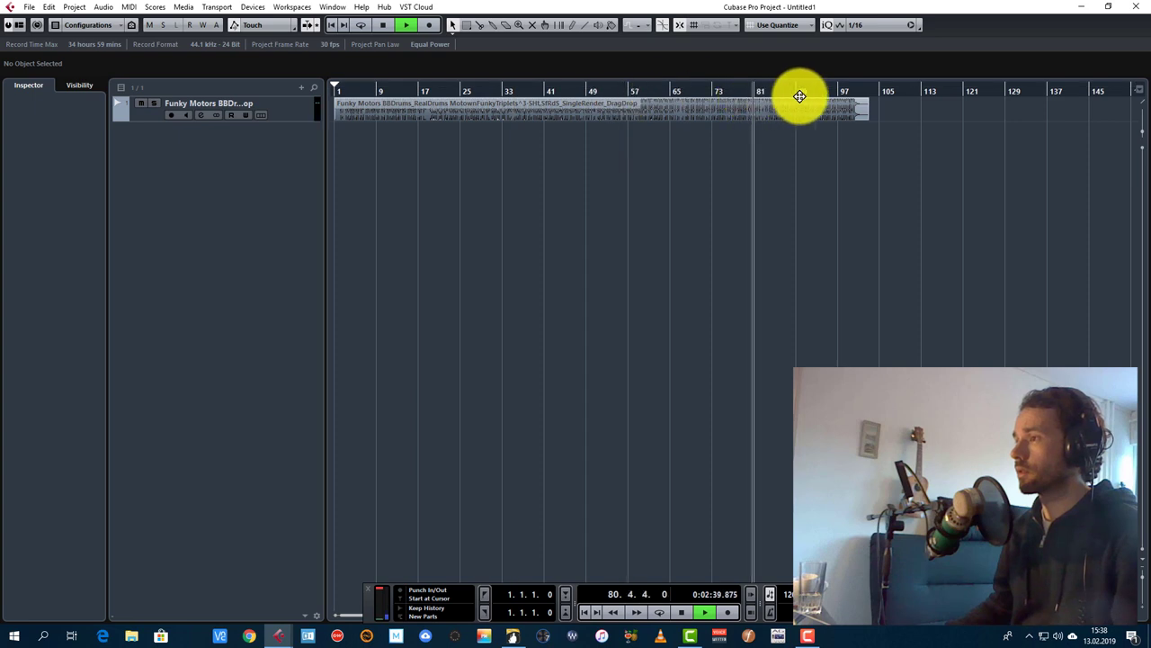
click(853, 94)
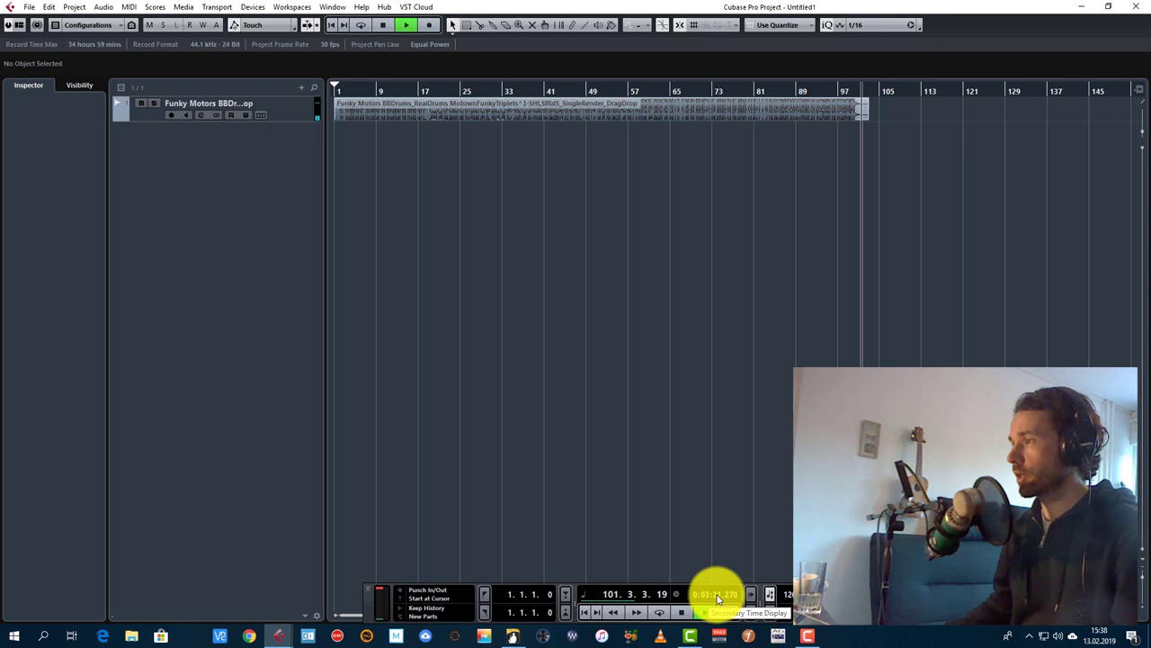
key(space)
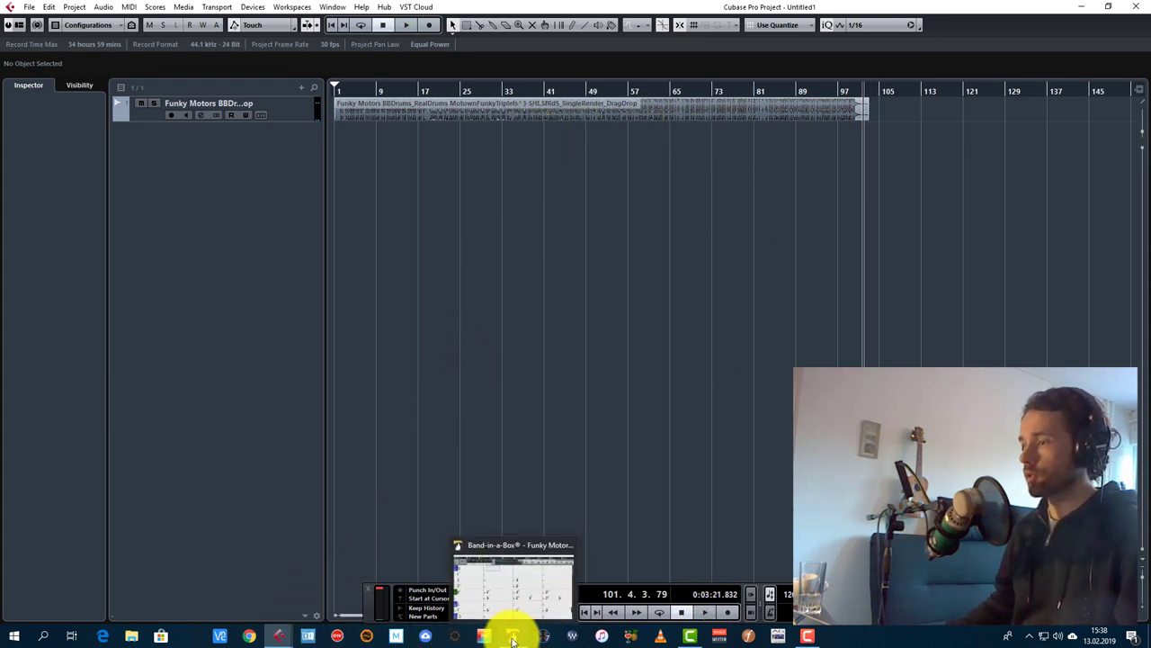
Step: Return to Band-in-a-Box and render the bass track as an audio file
click(513, 553)
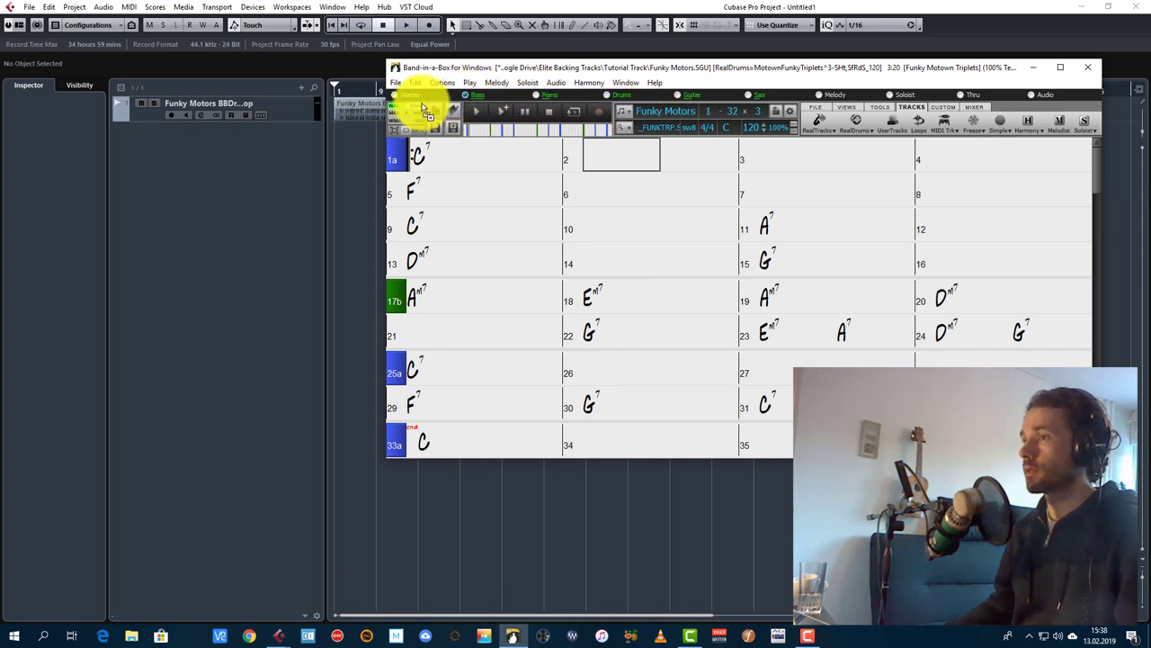
click(394, 110)
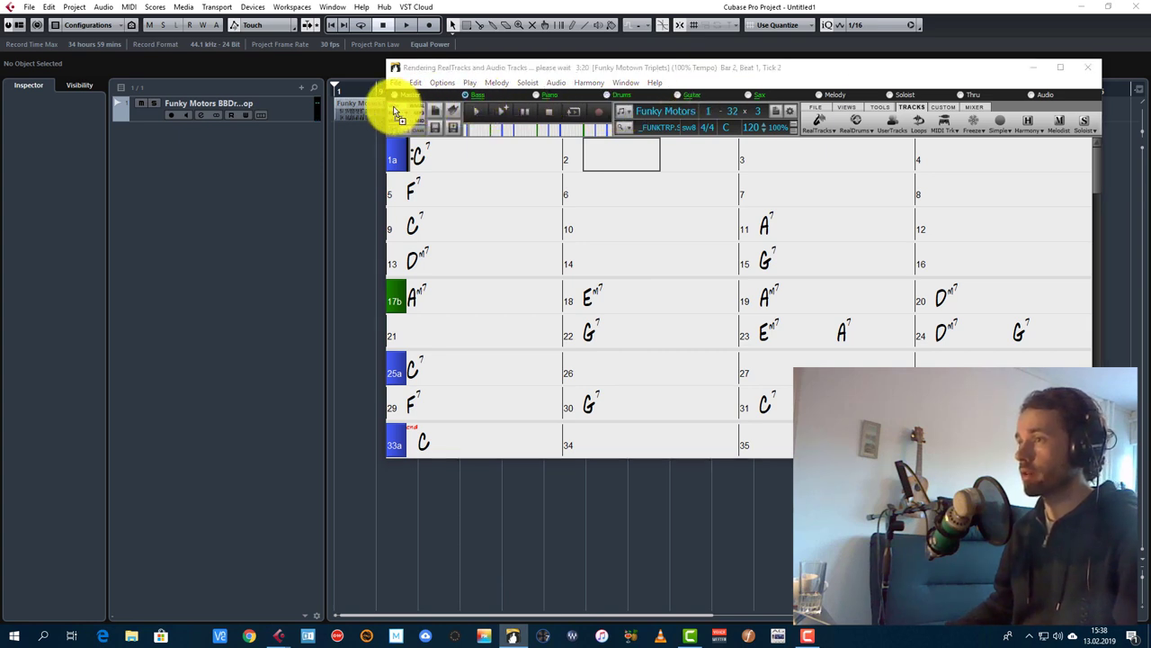